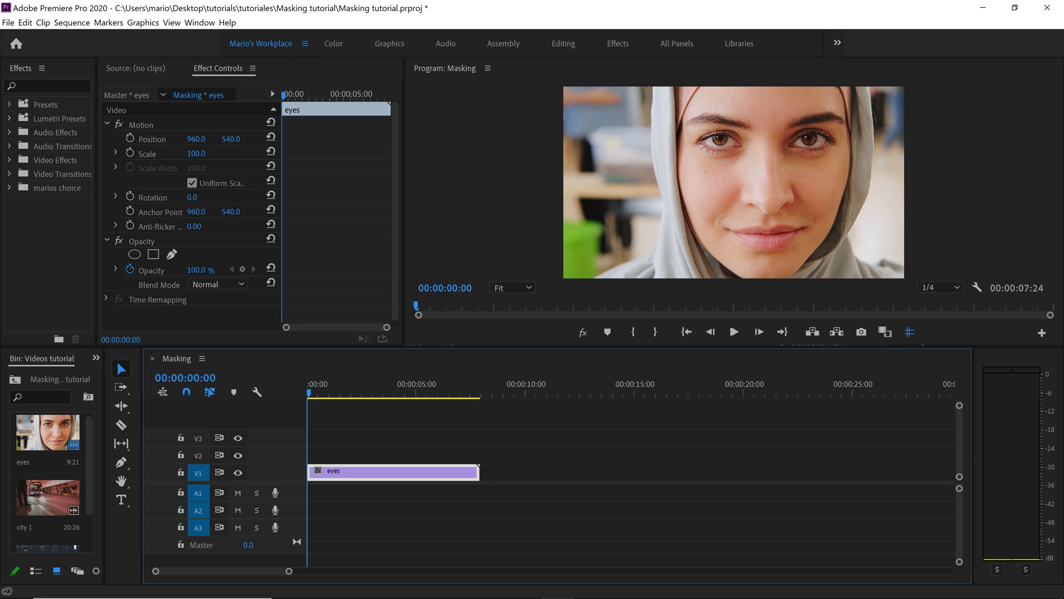
# Switch to the Color workspace and show the Curves section of Lumetri Color for the eyes clip.
pyautogui.hotkey('alt', 'shift', '2')
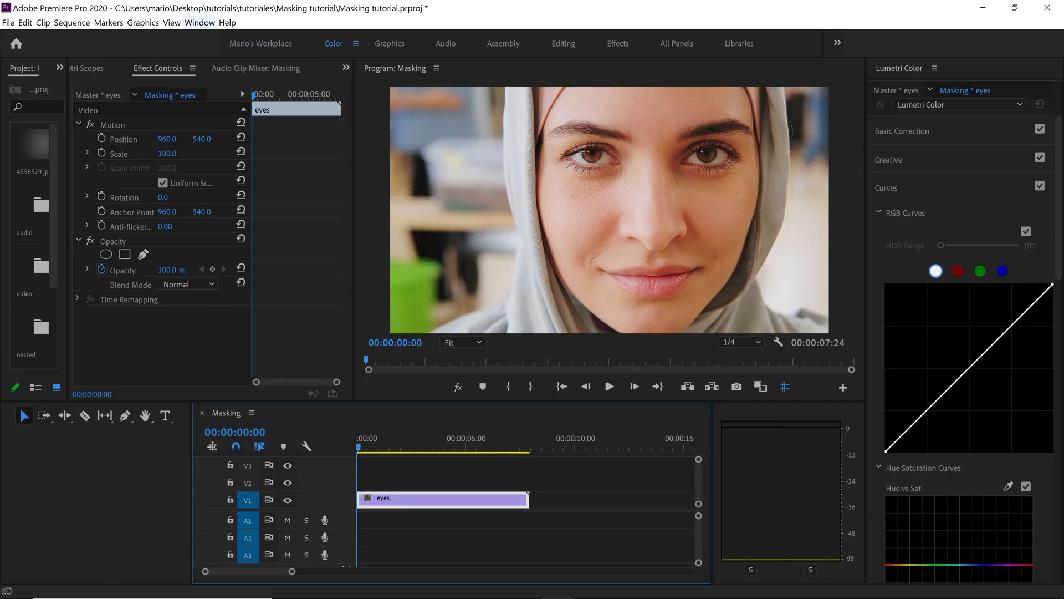
pyautogui.click(200, 23)
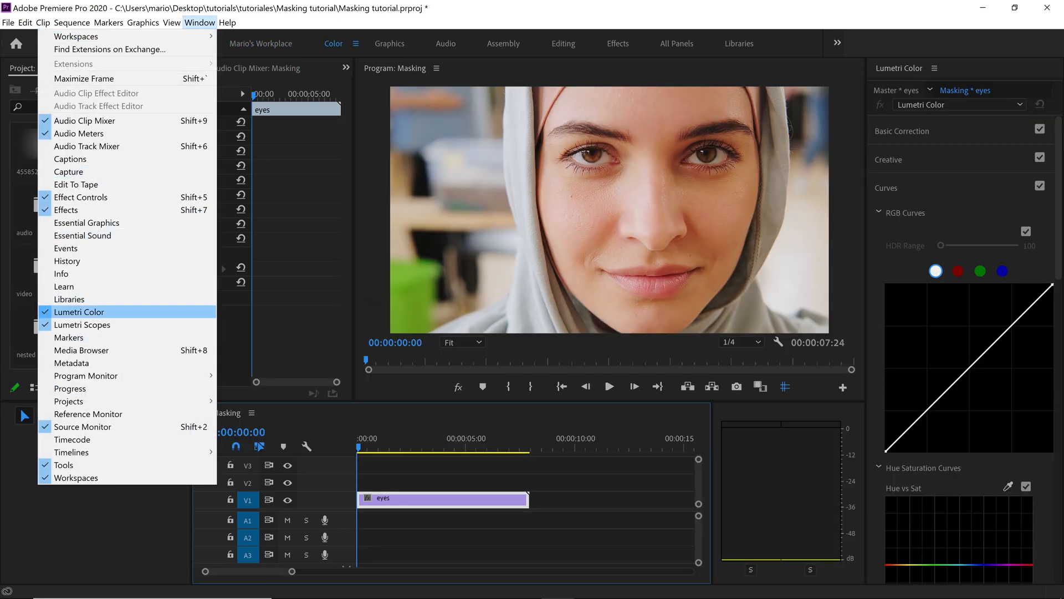
pyautogui.click(200, 22)
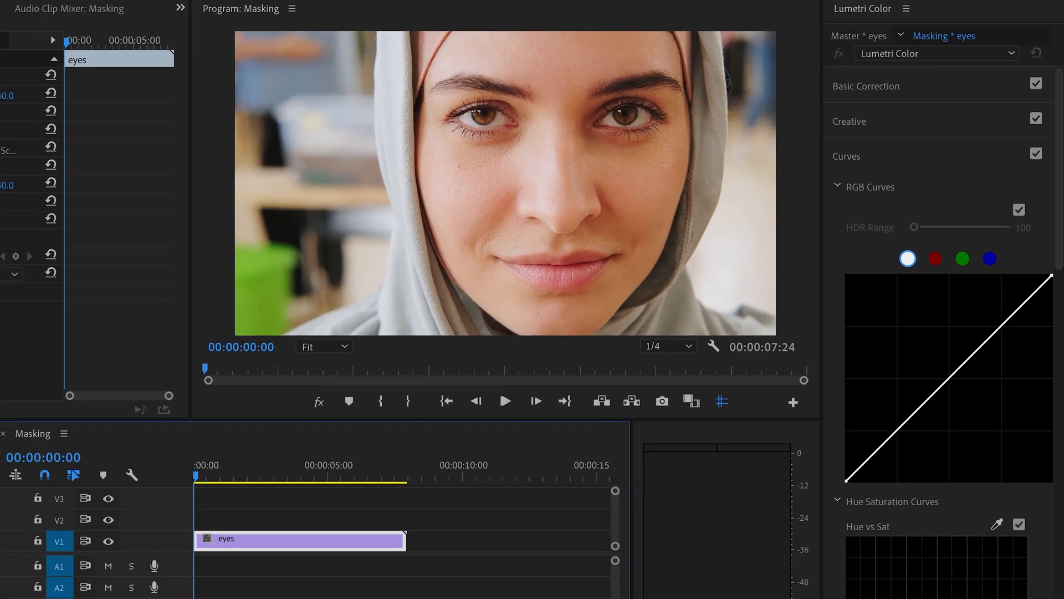
pyautogui.click(847, 155)
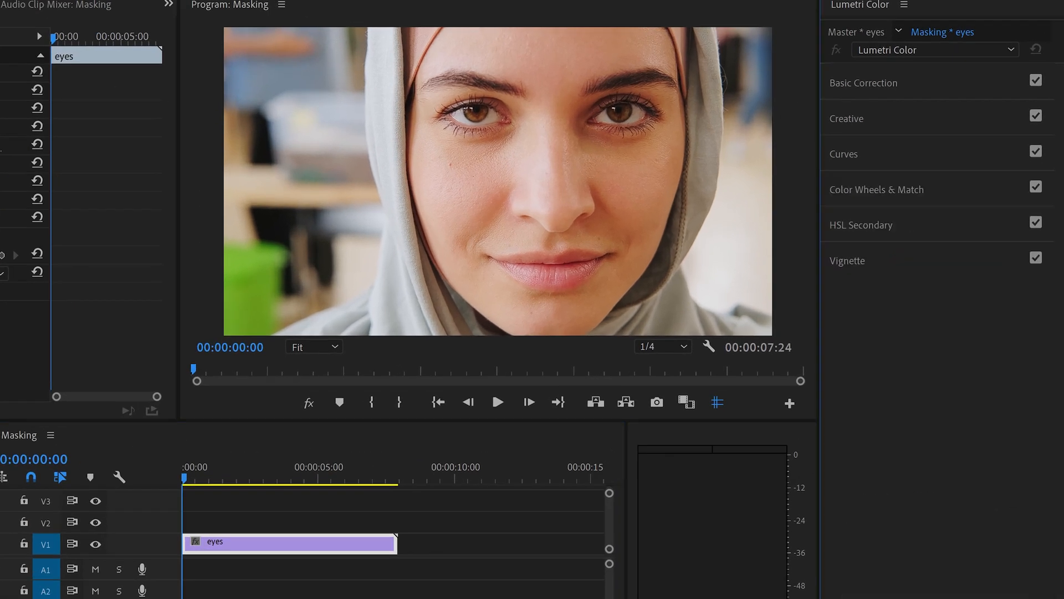
pyautogui.click(844, 154)
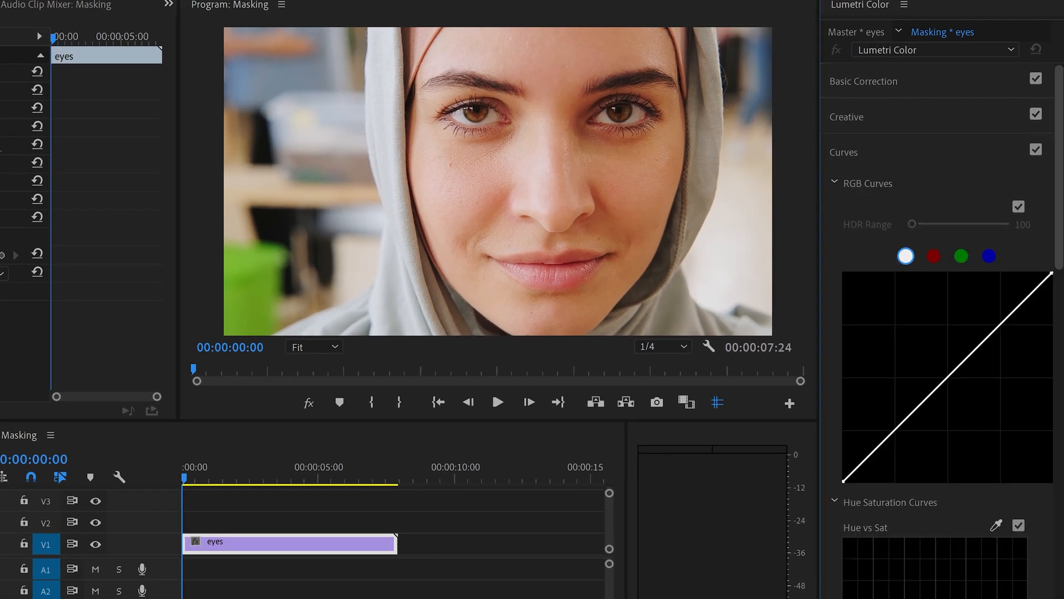
# Sample the iris colour for the Hue vs Hue curve and raise its control point to shift that colour to purple.
pyautogui.scroll(-4, 942, 277)
pyautogui.scroll(-2, 943, 278)
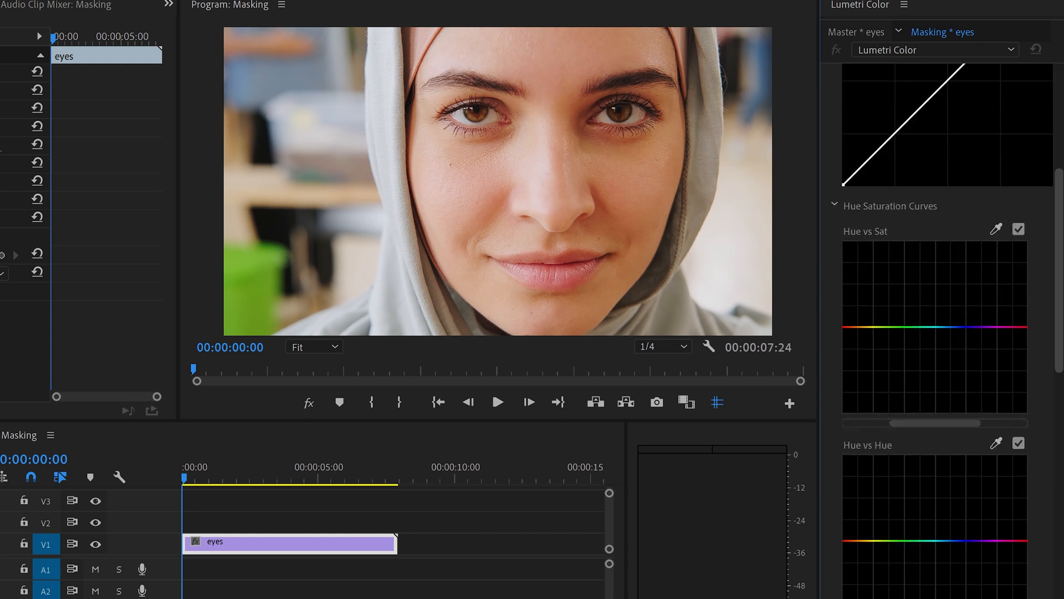
pyautogui.scroll(-1, 943, 278)
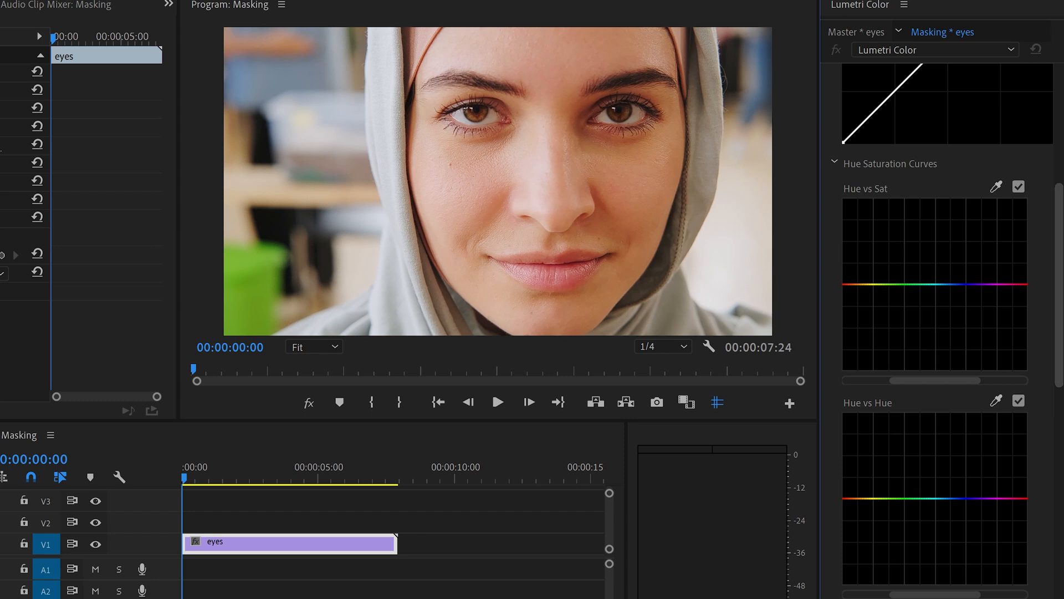
pyautogui.scroll(-3, 942, 277)
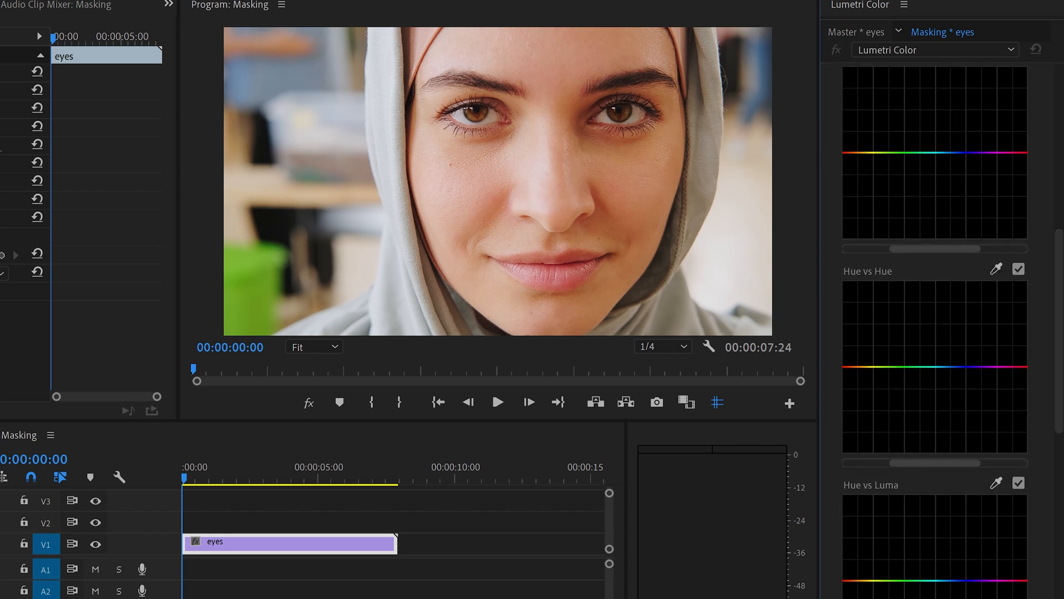
pyautogui.click(996, 269)
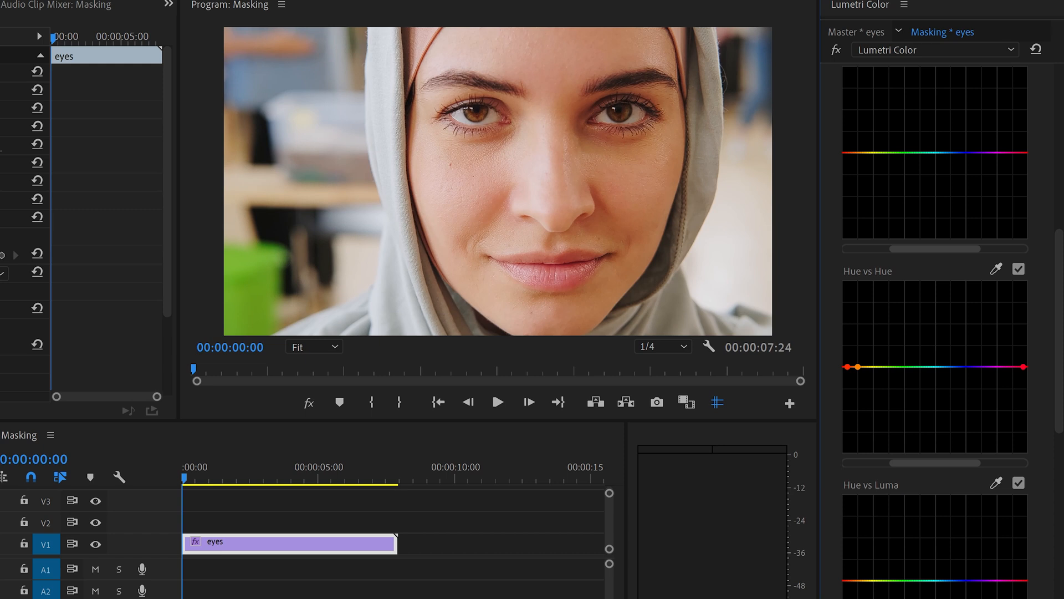
pyautogui.moveTo(848, 367); pyautogui.dragTo(851, 335)
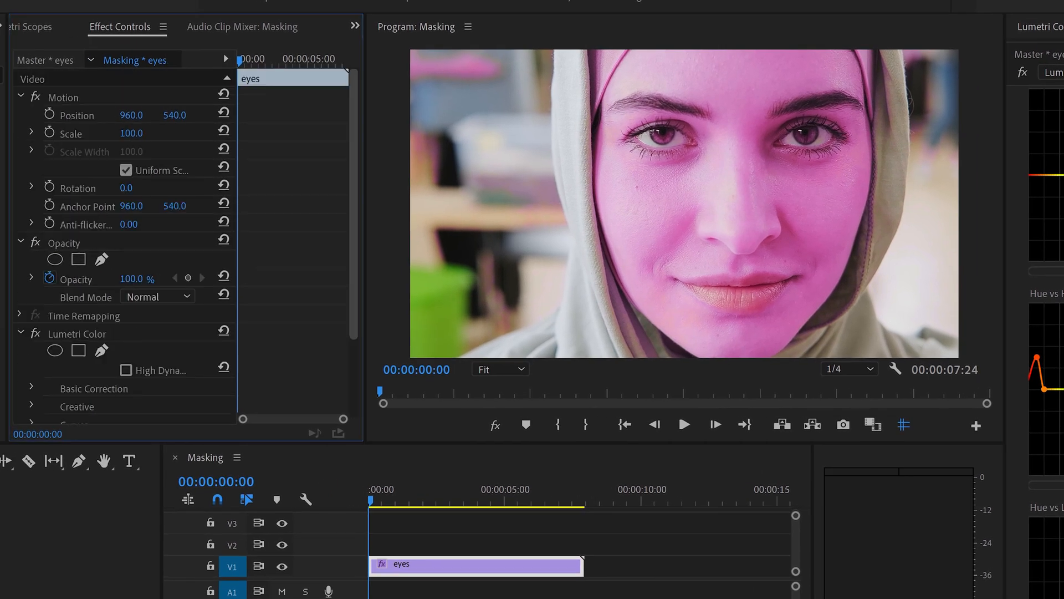
# Draw a closed free-draw bezier mask with curved edges on the Lumetri Color effect around the iris on the image's left.
pyautogui.scroll(-3, 122, 250)
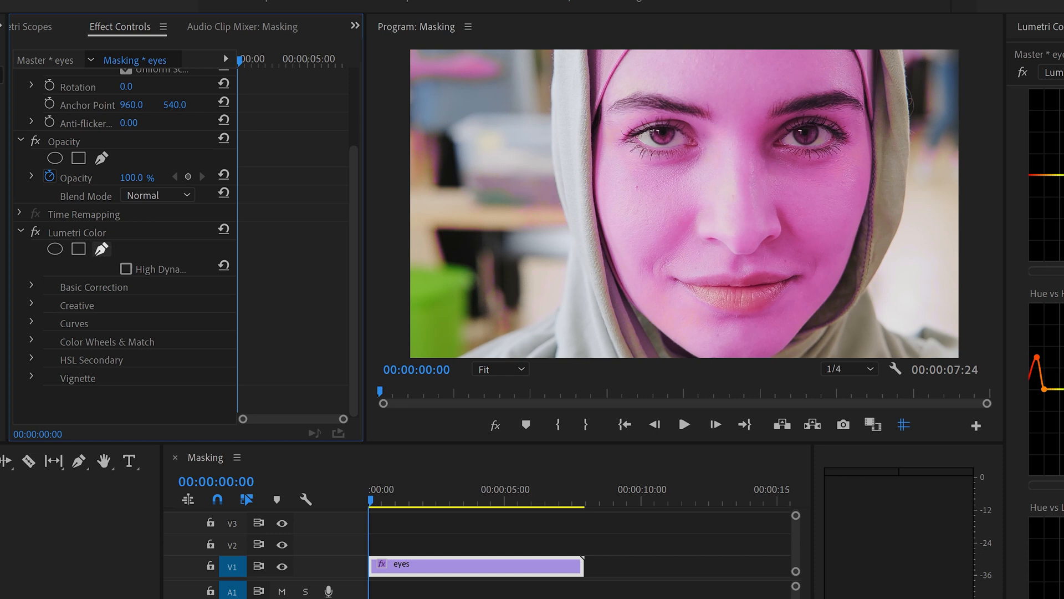
pyautogui.click(500, 370)
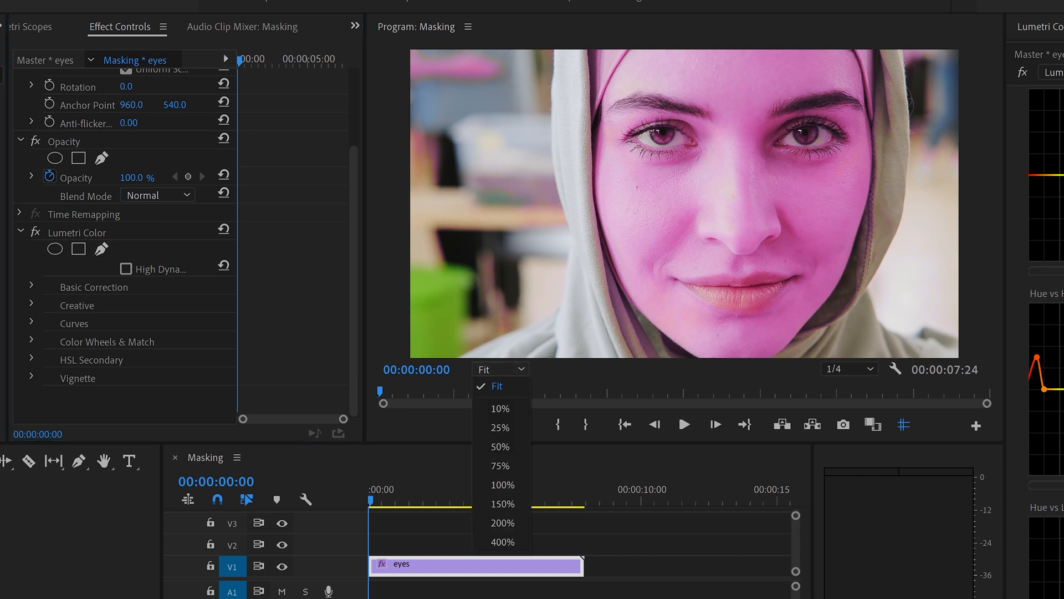
pyautogui.click(503, 541)
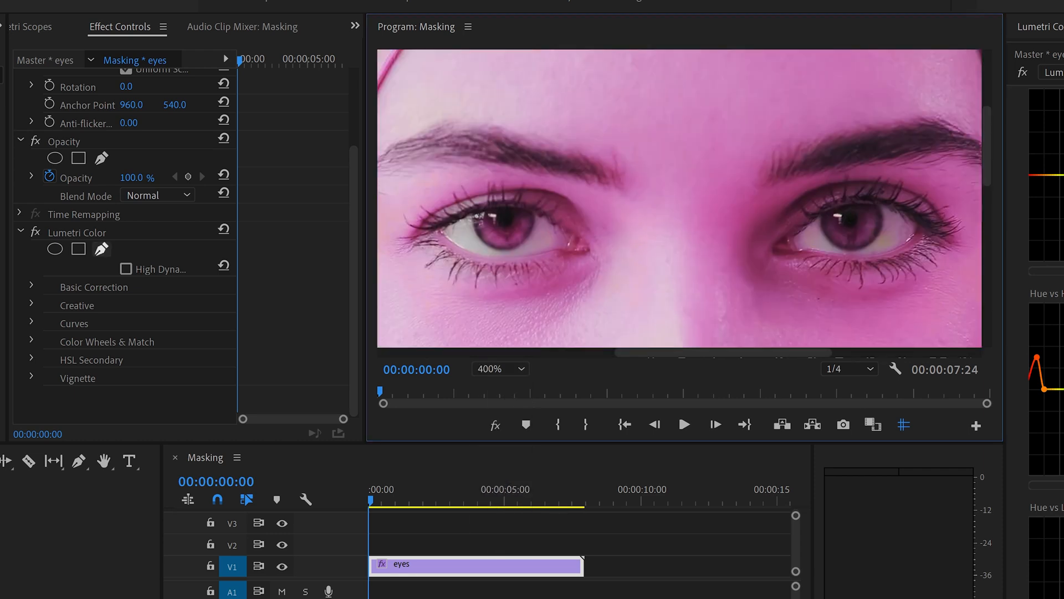
pyautogui.click(101, 249)
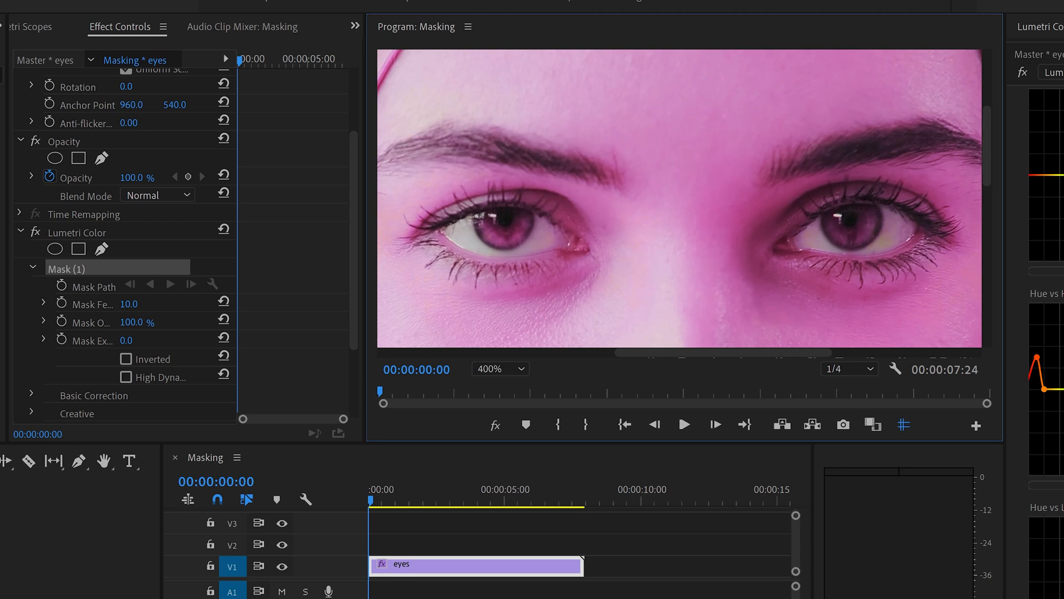
pyautogui.click(472, 215)
pyautogui.click(489, 245)
pyautogui.moveTo(490, 245); pyautogui.dragTo(480, 238)
pyautogui.click(513, 246)
pyautogui.moveTo(513, 246); pyautogui.dragTo(515, 238)
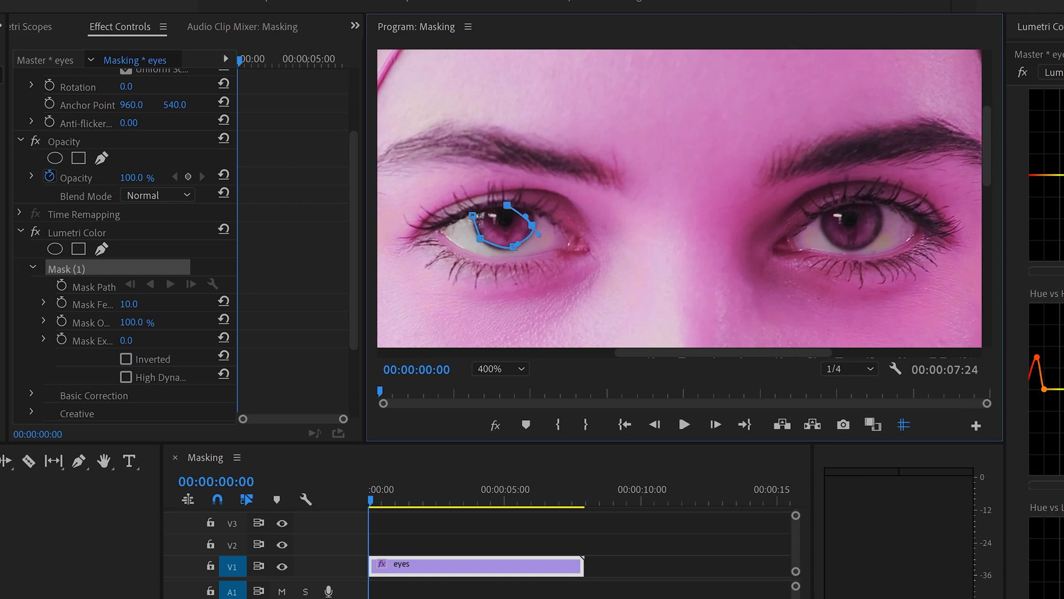
pyautogui.moveTo(472, 214); pyautogui.dragTo(452, 235)
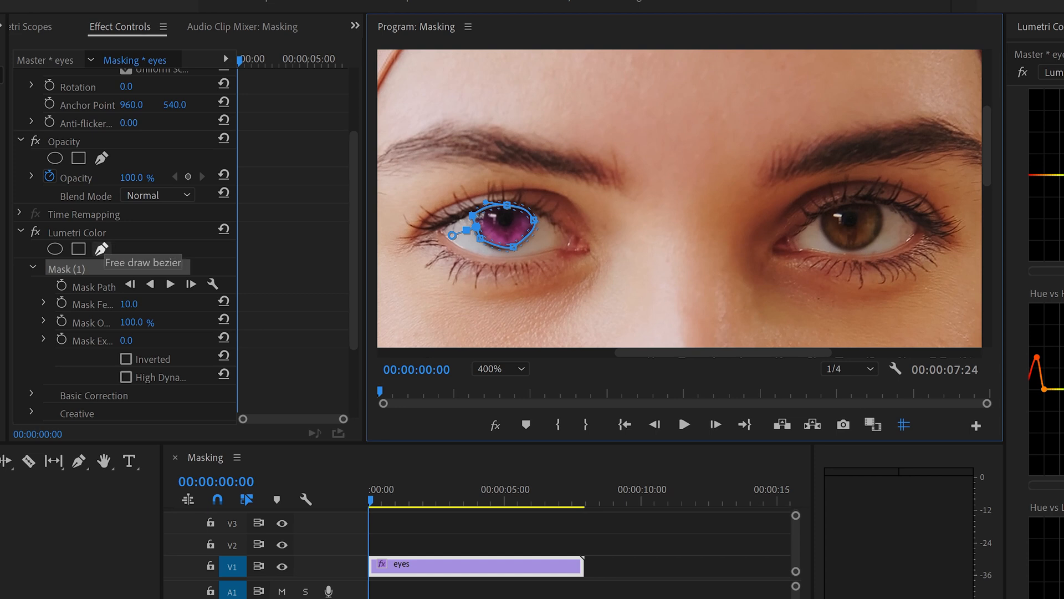
# Draw a second Lumetri Color bezier mask around the other iris and fit the whole frame in the preview.
pyautogui.click(101, 249)
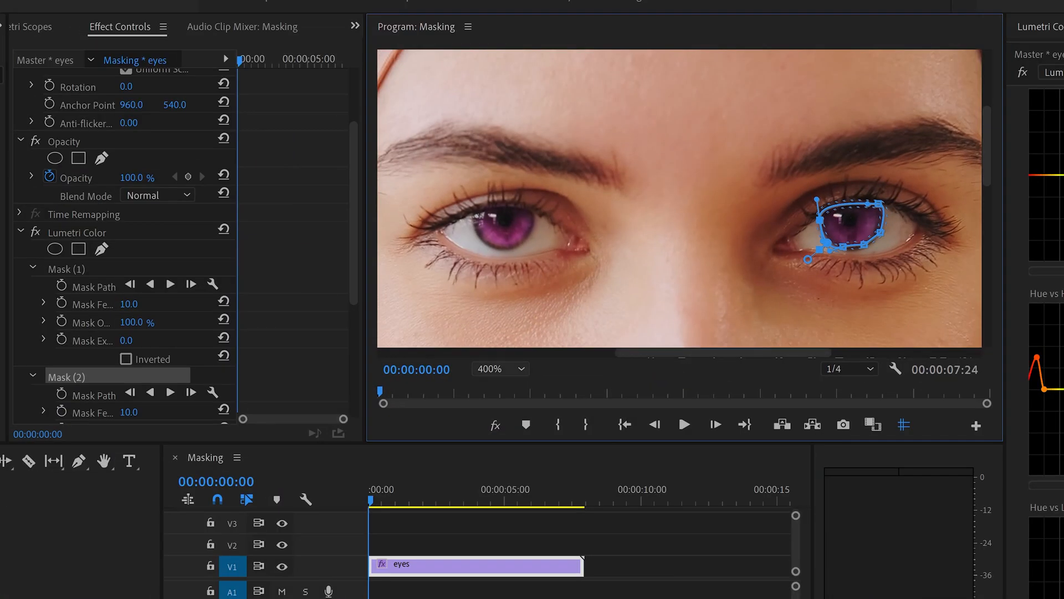
pyautogui.click(499, 368)
pyautogui.click(497, 385)
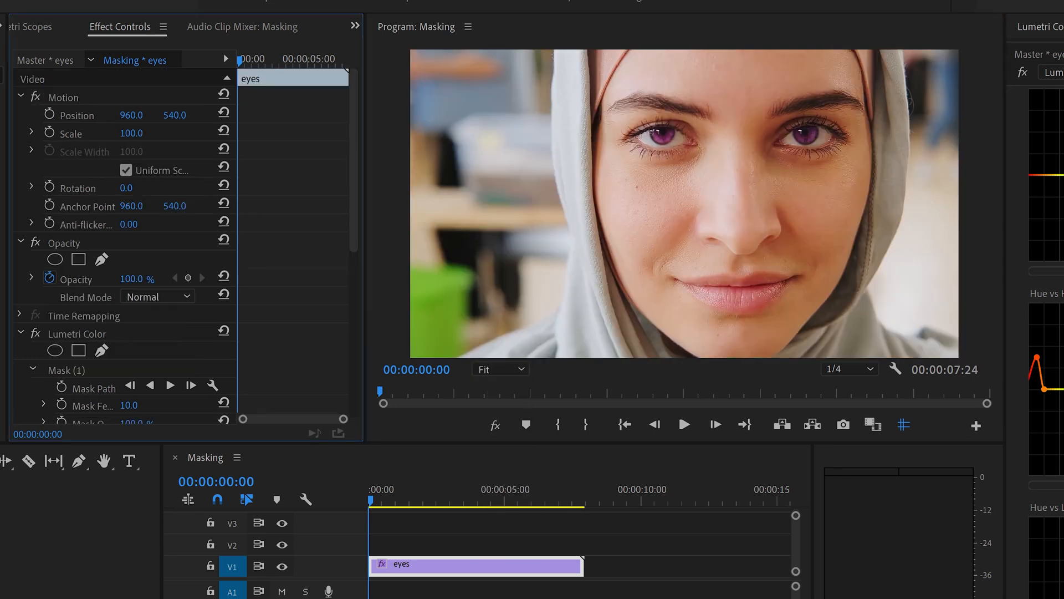
# Play the eyes clip to check whether the masks follow the eyes, and return to its start.
pyautogui.press('space')
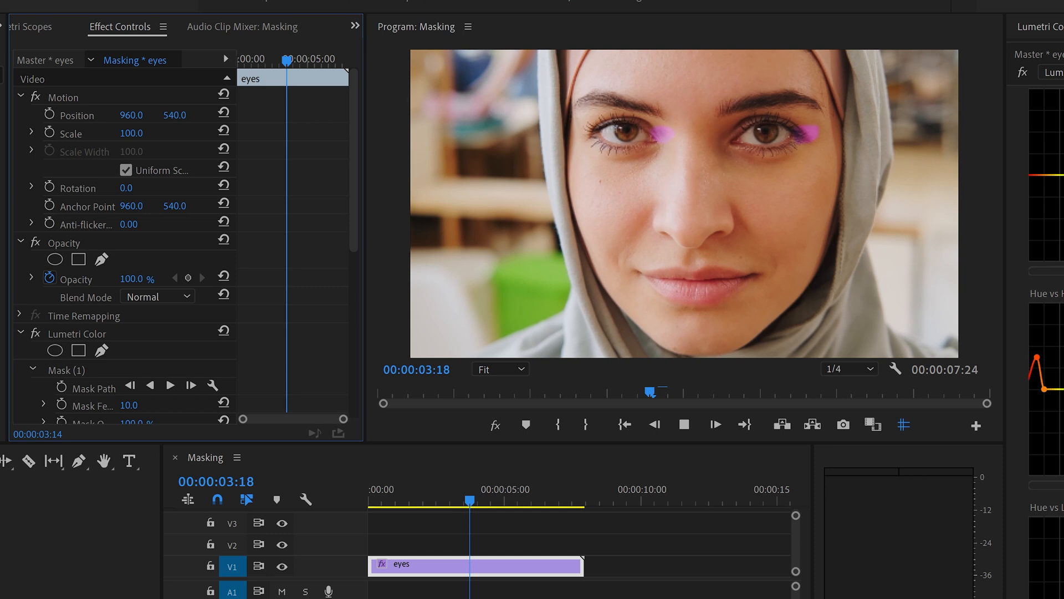
pyautogui.press('space')
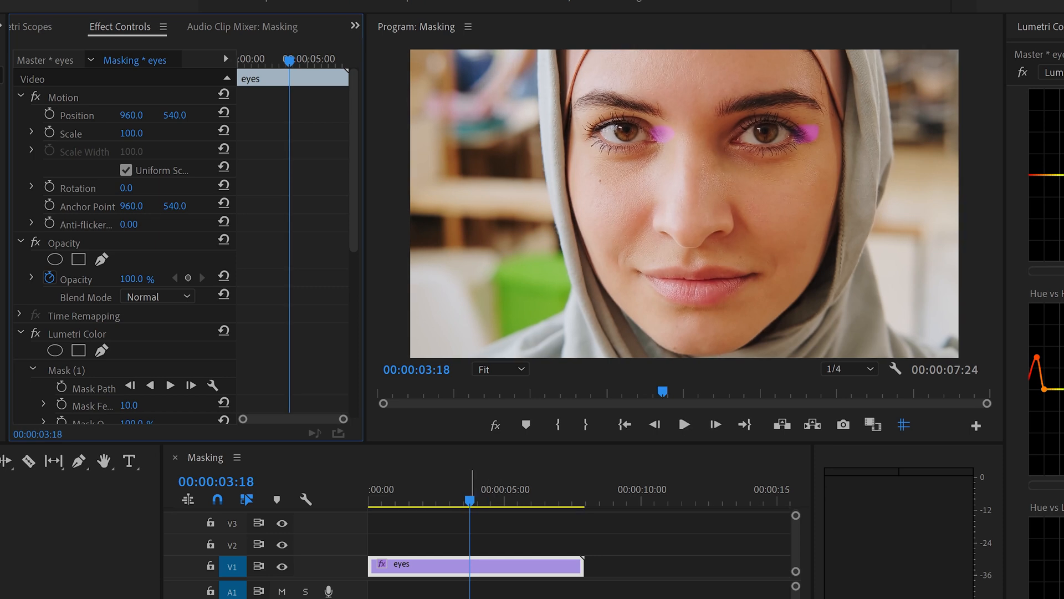
pyautogui.moveTo(471, 498); pyautogui.dragTo(467, 498)
pyautogui.press('Home')
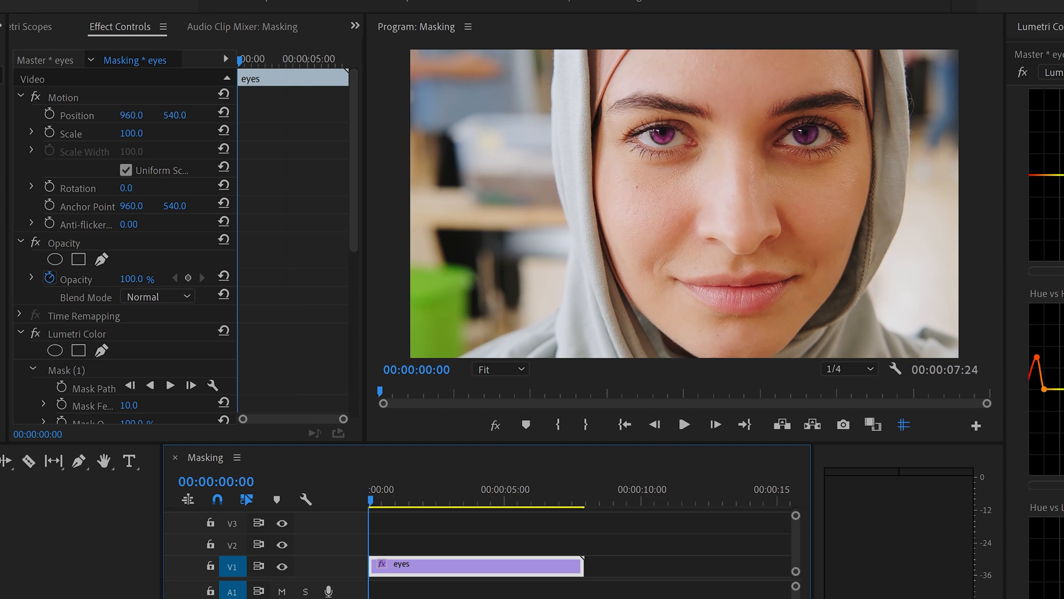
# Track Mask (1) forward through the clip using the Position, Scale & Rotation method.
pyautogui.click(67, 370)
pyautogui.scroll(-3, 125, 246)
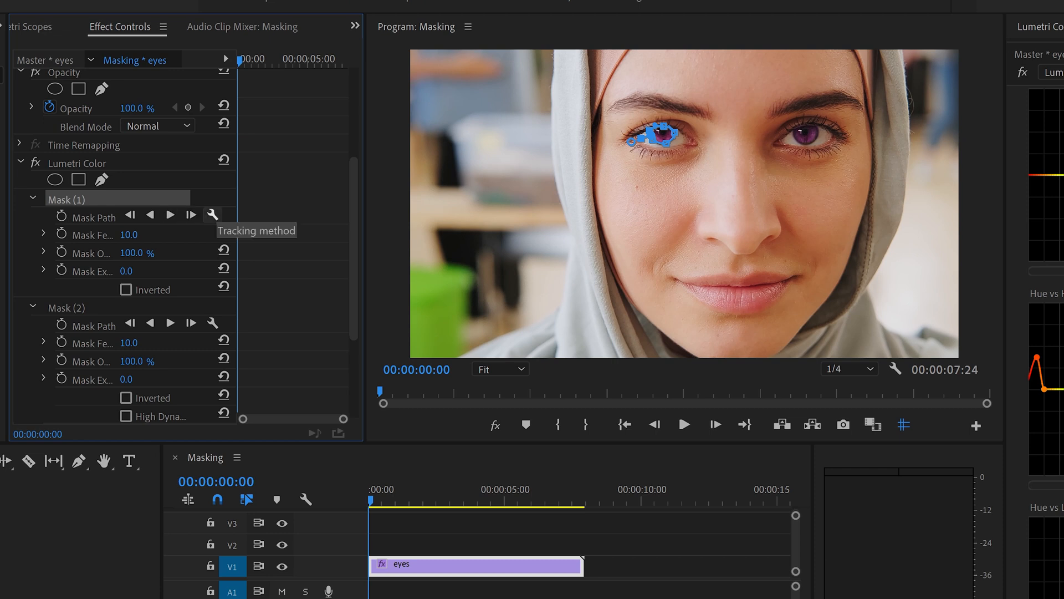
pyautogui.click(213, 214)
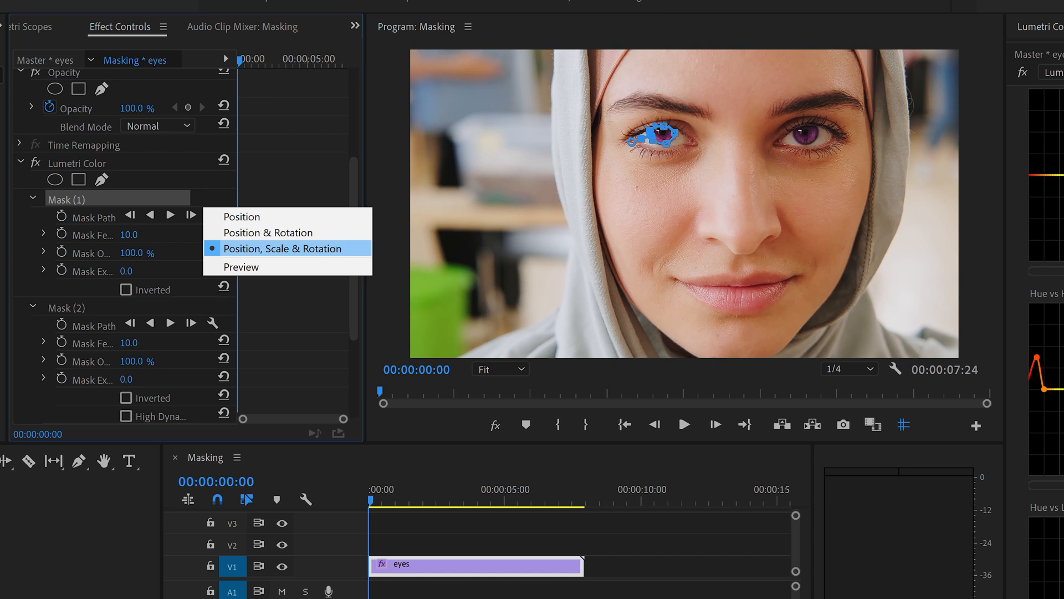
pyautogui.click(282, 248)
pyautogui.click(170, 214)
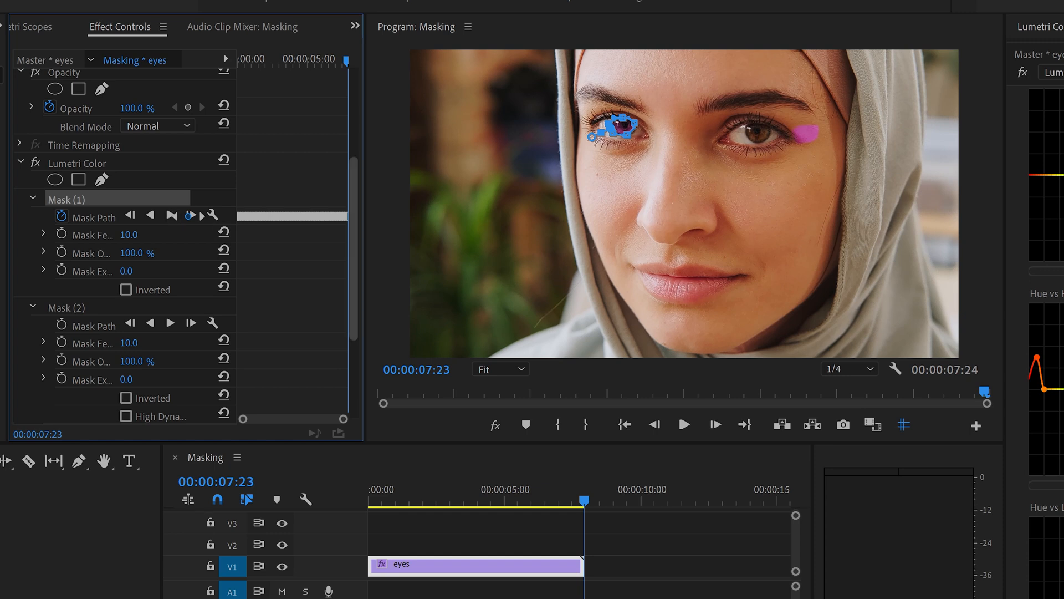
# Set Mask (2) to the Position, Scale & Rotation method and track it forward from the start of the clip.
pyautogui.scroll(-4, 166, 249)
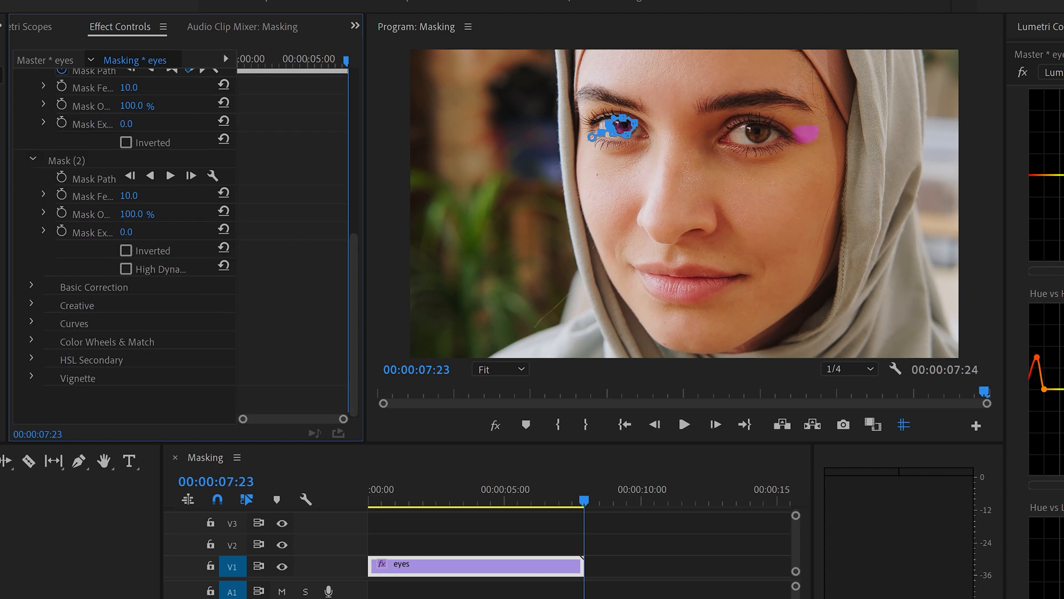
pyautogui.click(211, 176)
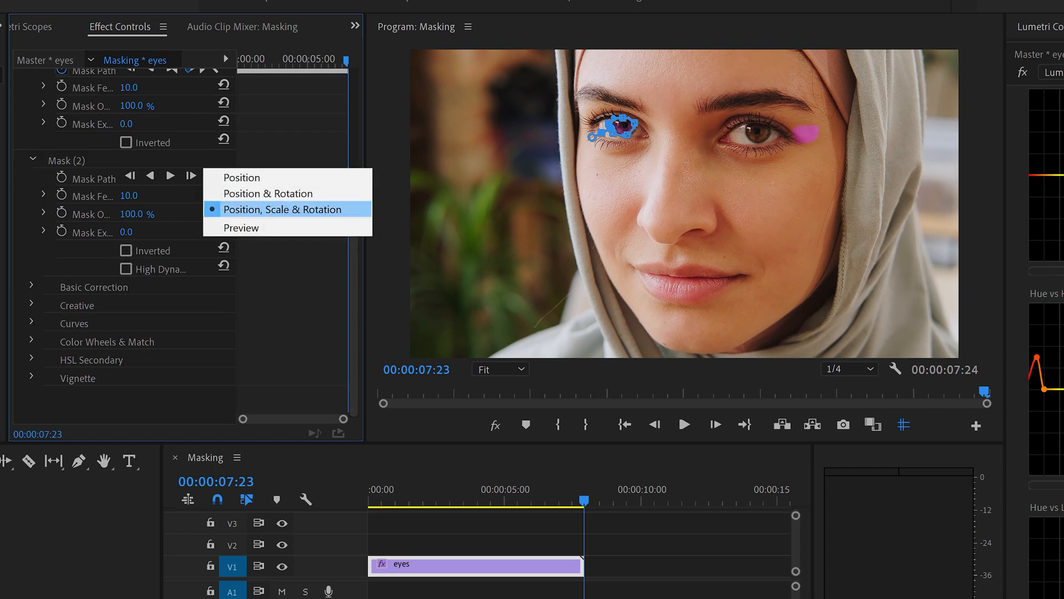
pyautogui.click(283, 209)
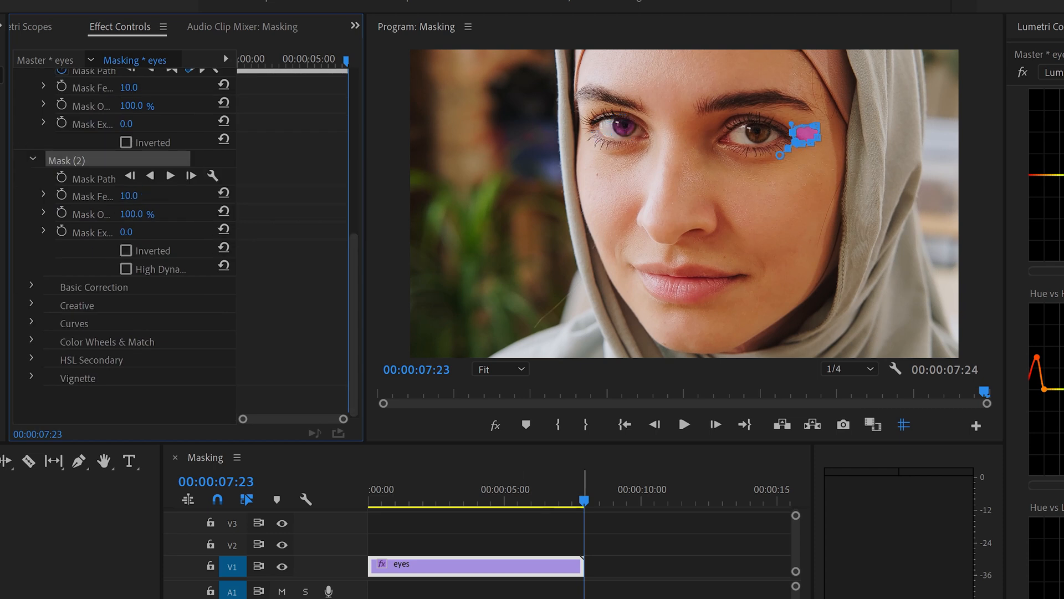
pyautogui.moveTo(585, 499); pyautogui.dragTo(369, 500)
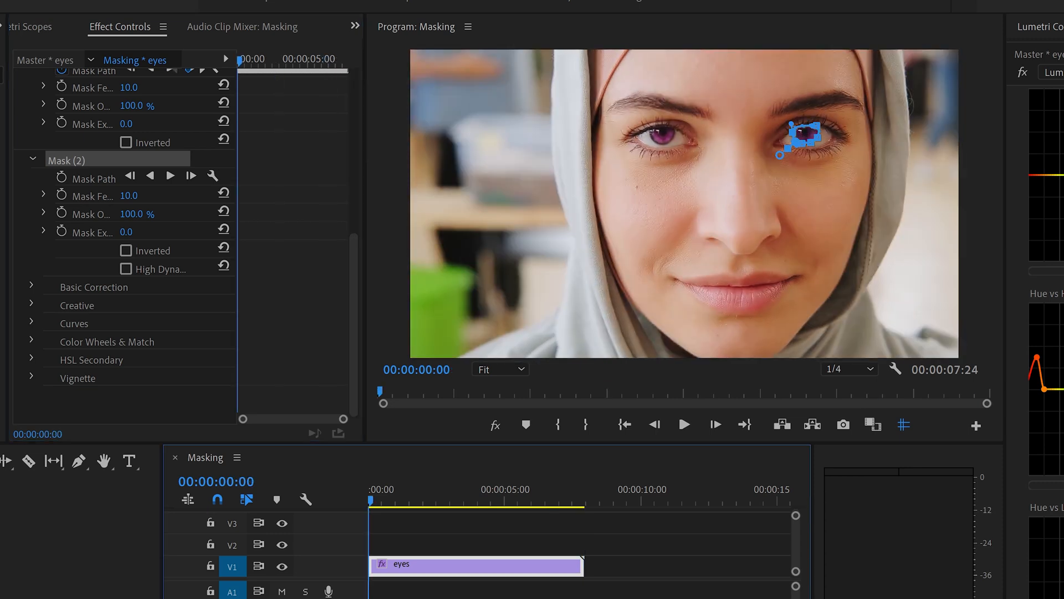
pyautogui.click(170, 175)
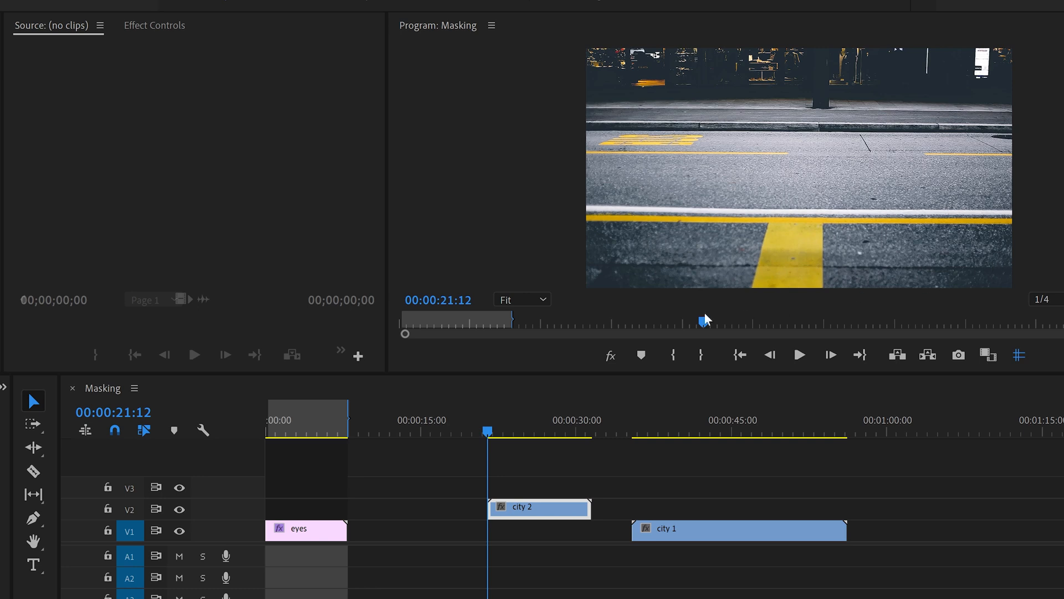
# Preview the city 1 and city 2 clips, examining where the passer-by crosses the frame in city 2.
pyautogui.click(505, 432)
pyautogui.moveTo(549, 433); pyautogui.dragTo(673, 432)
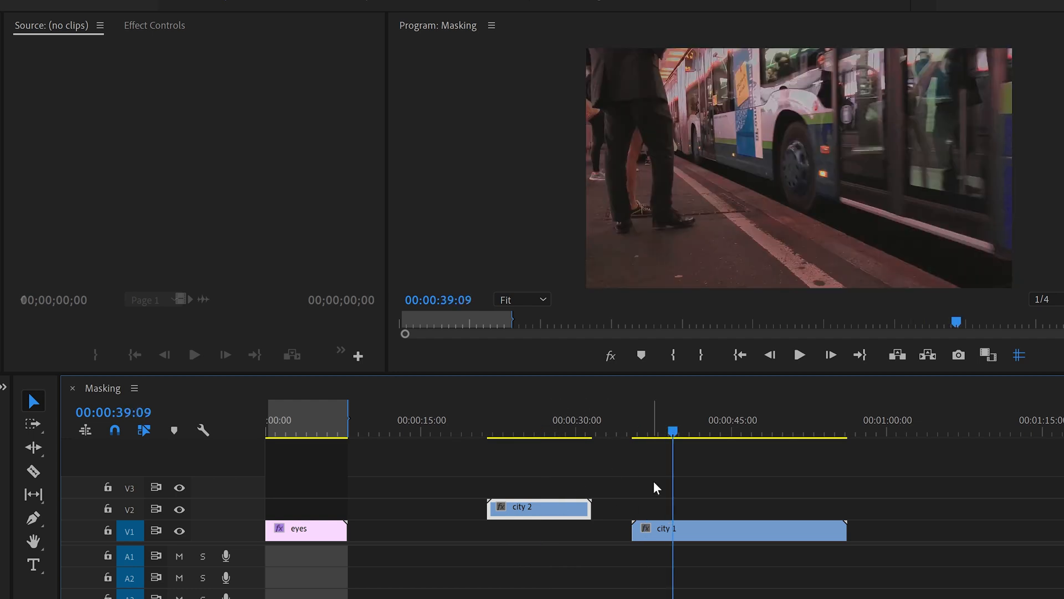
pyautogui.click(487, 435)
pyautogui.moveTo(488, 436); pyautogui.dragTo(506, 437)
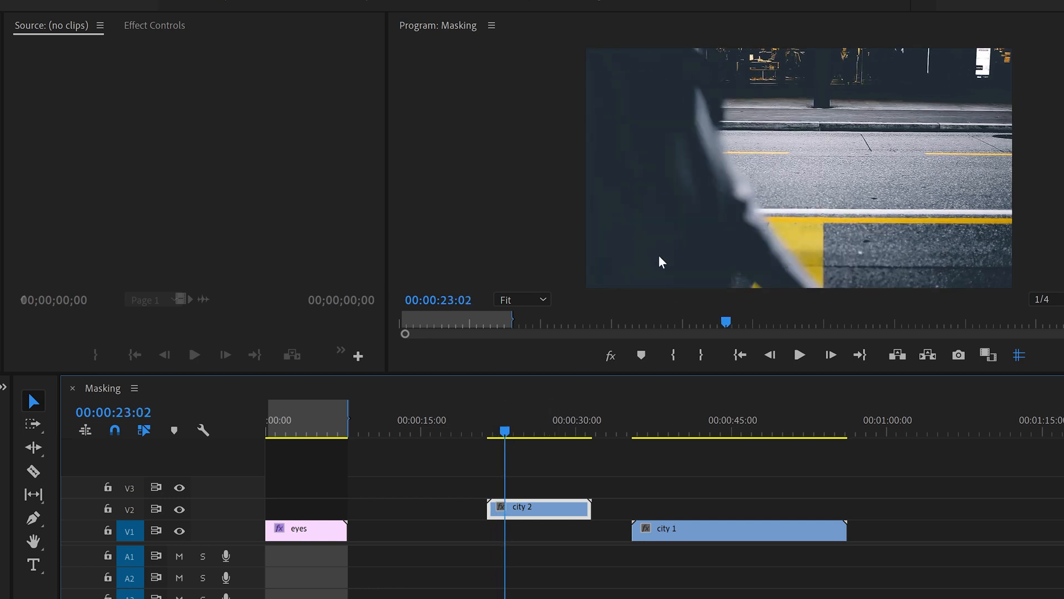
pyautogui.moveTo(506, 436); pyautogui.dragTo(510, 437)
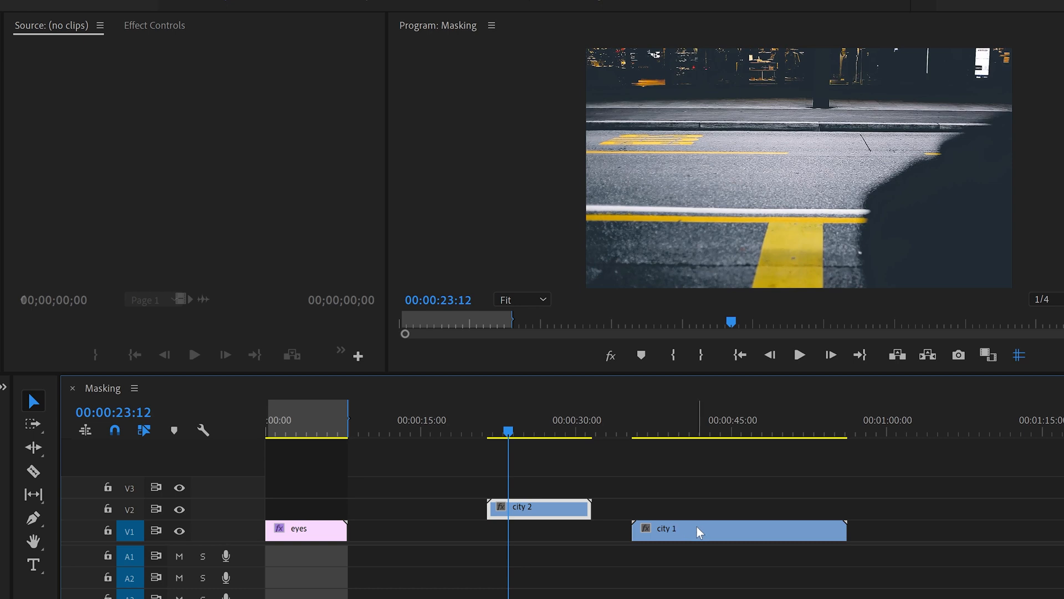
# Move city 1 beneath city 2 with their starts aligned, and place the playhead at 00:00:23:04, while the passer-by crosses the frame.
pyautogui.moveTo(700, 533); pyautogui.dragTo(547, 524)
pyautogui.click(530, 508)
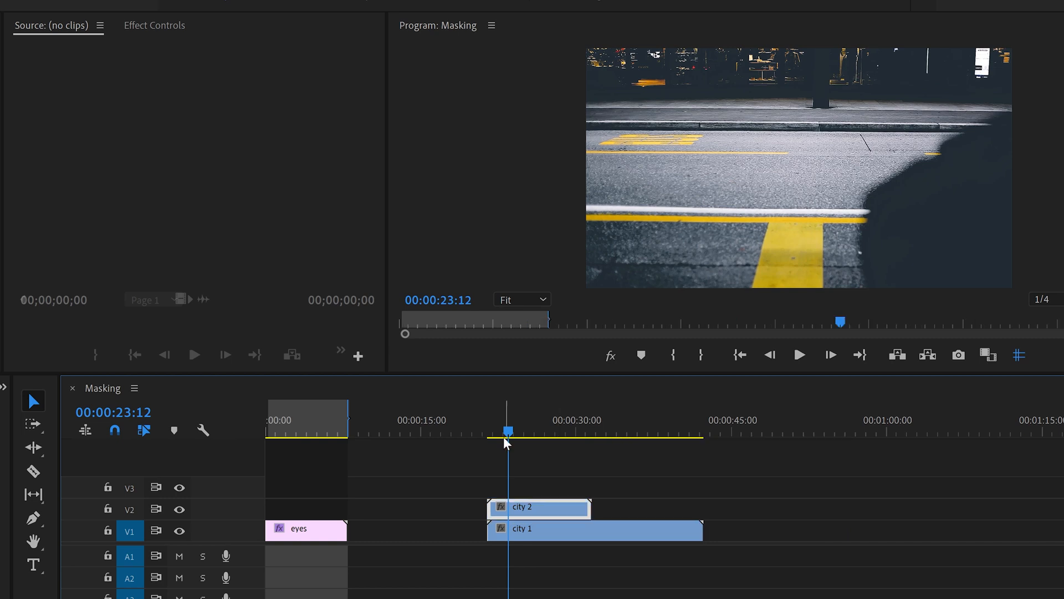
pyautogui.moveTo(506, 442); pyautogui.dragTo(505, 435)
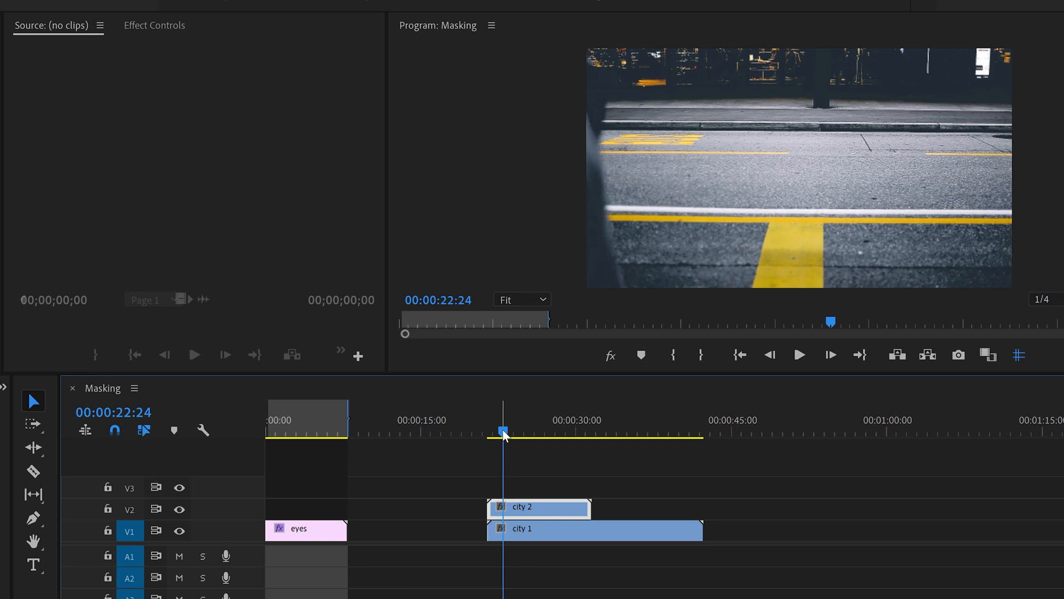
pyautogui.moveTo(504, 433); pyautogui.dragTo(505, 432)
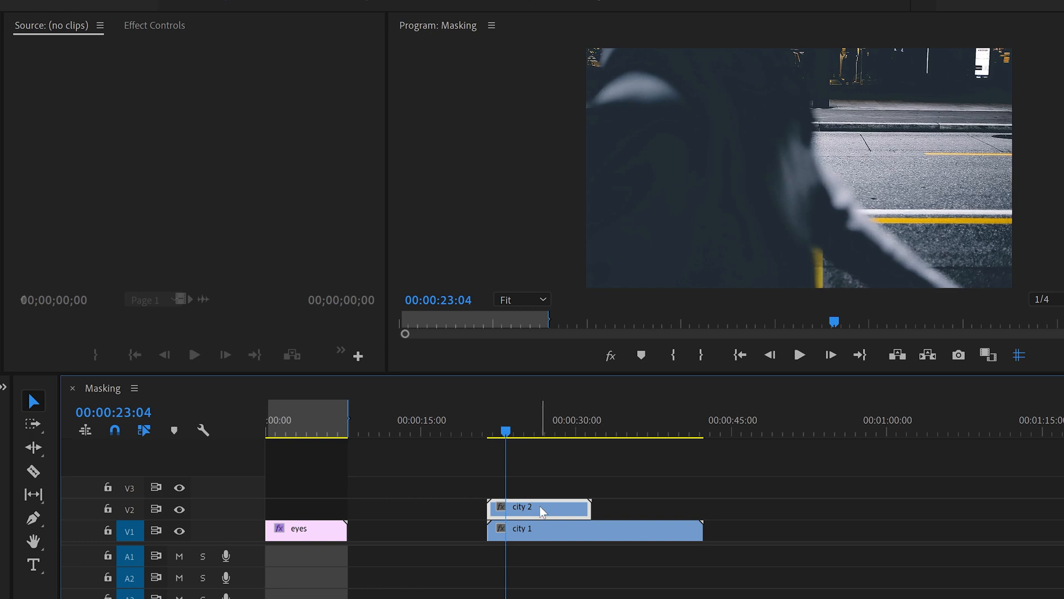
# Draw a free-form bezier opacity mask on city 2 around the background patch behind the passer-by in the frame's upper-left corner.
pyautogui.click(173, 27)
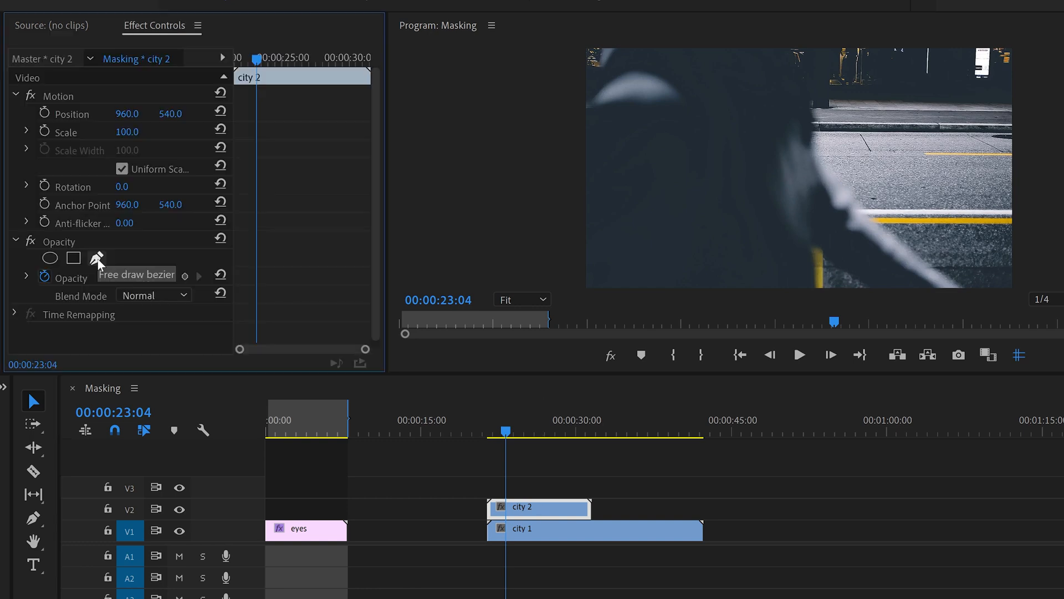
pyautogui.click(98, 260)
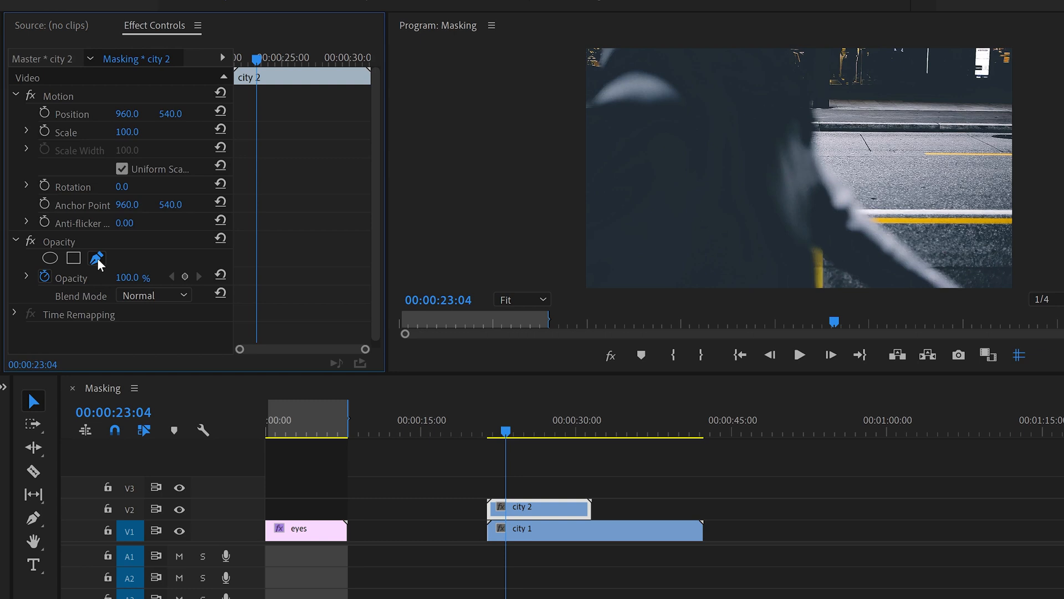
pyautogui.click(604, 53)
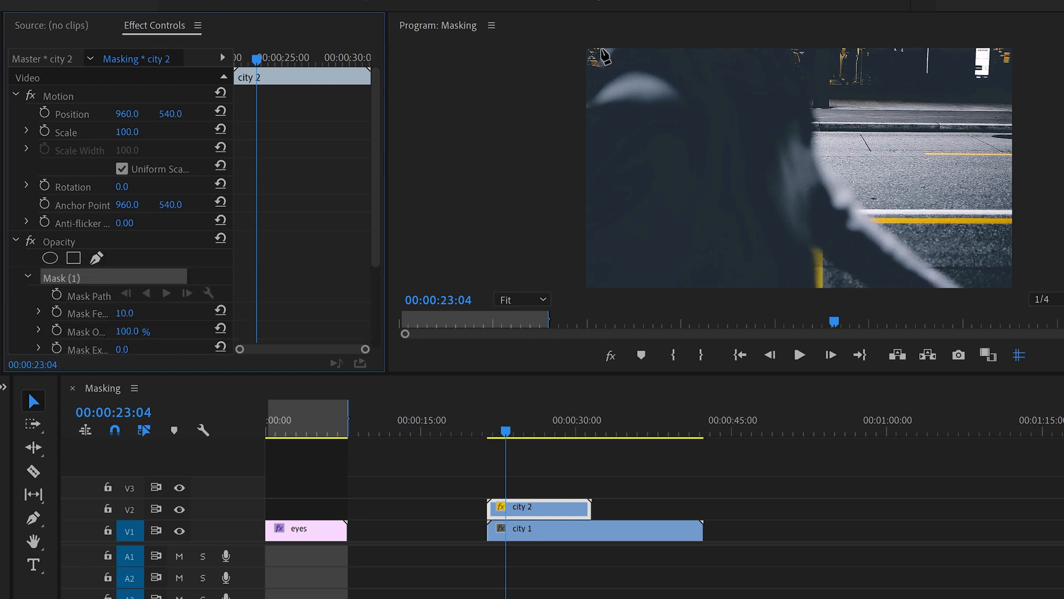
pyautogui.click(523, 299)
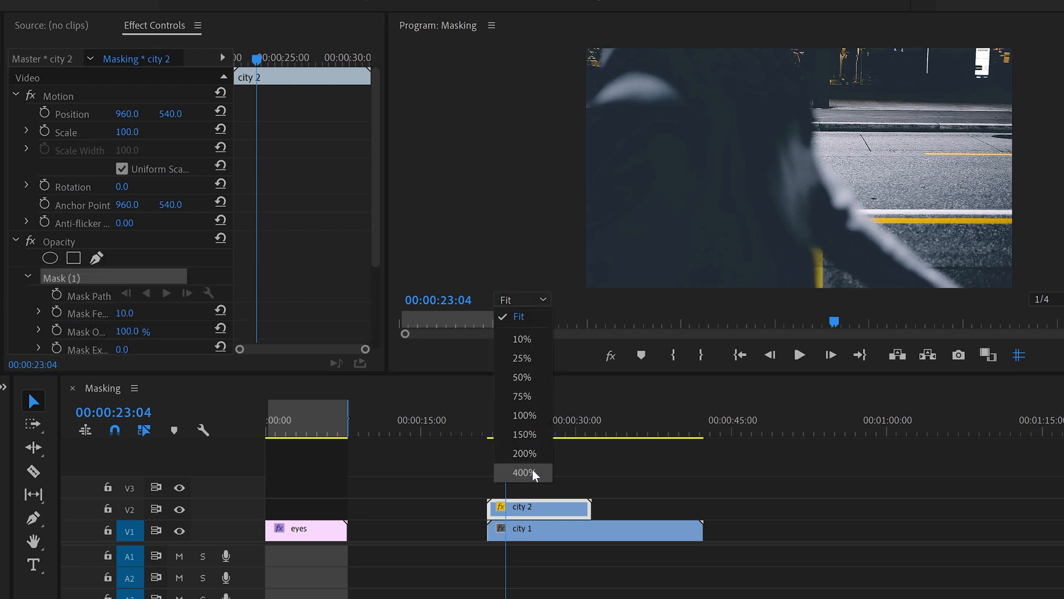
pyautogui.click(534, 473)
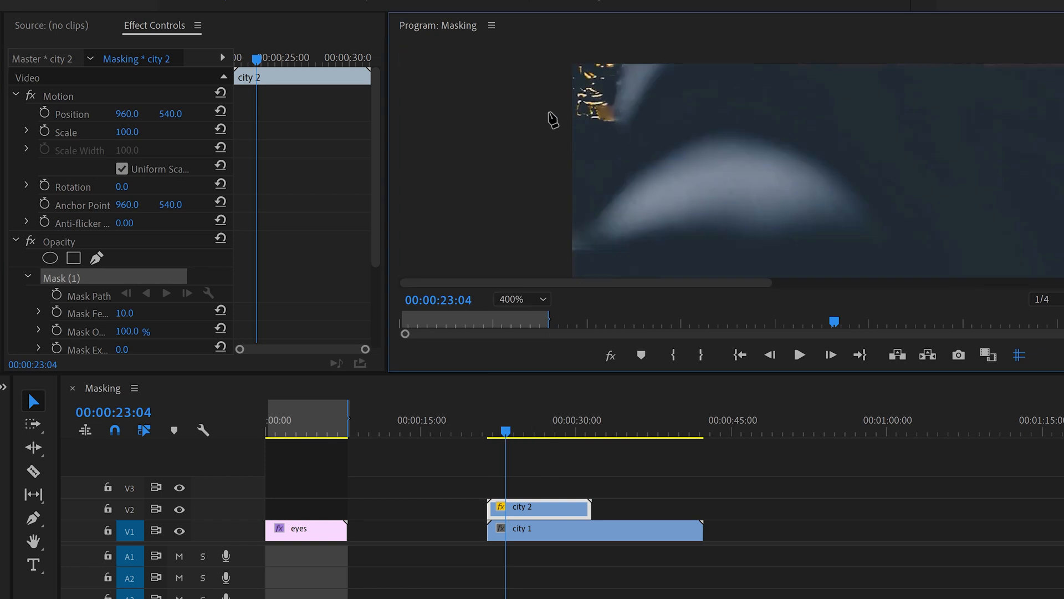
pyautogui.click(575, 112)
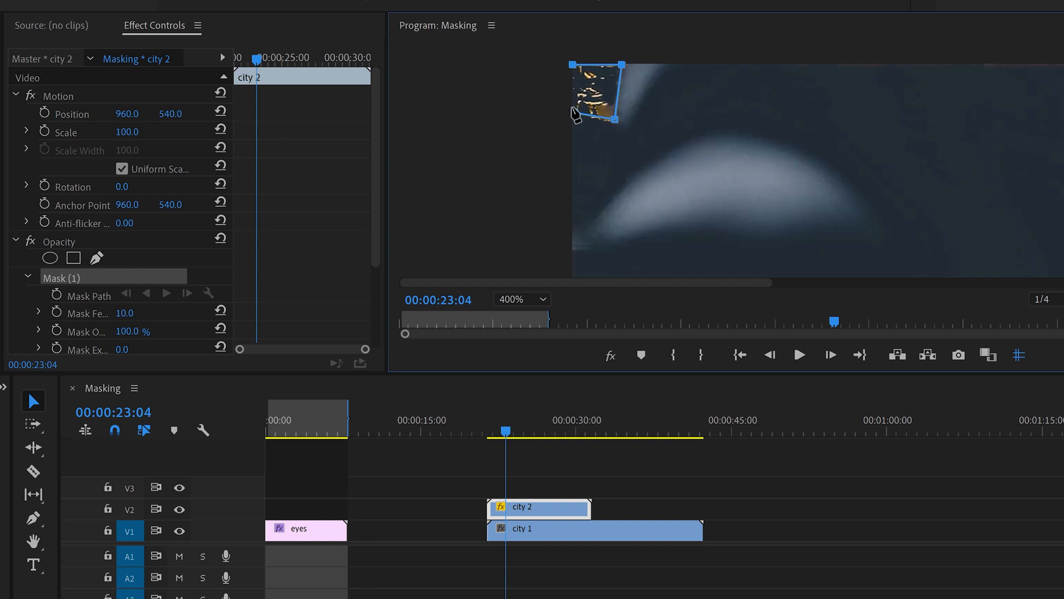
pyautogui.click(573, 66)
pyautogui.moveTo(573, 66); pyautogui.dragTo(574, 56)
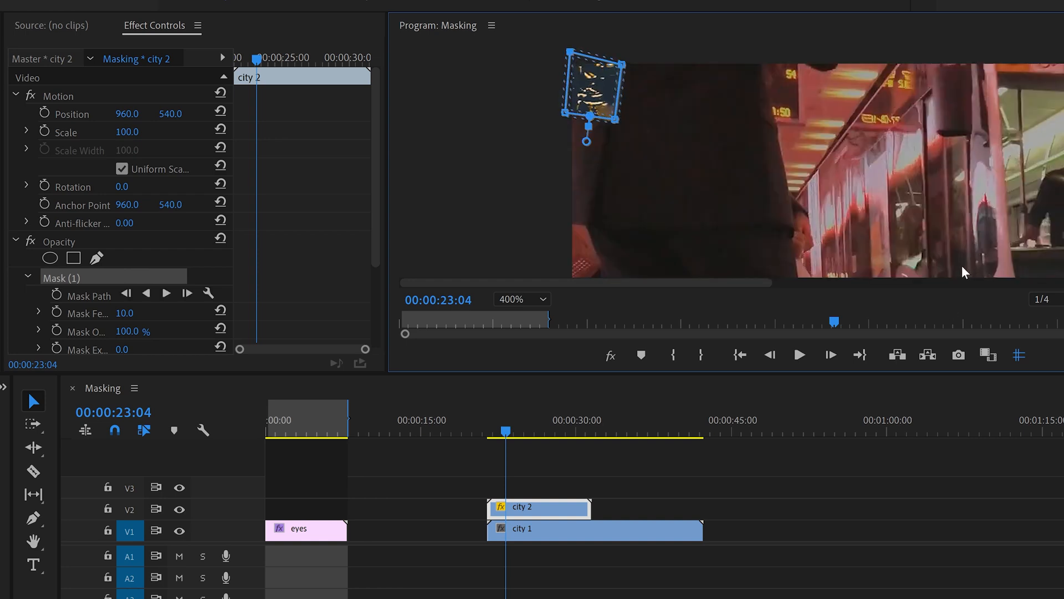
# Invert Mask (1) on city 2 and fit the whole frame in the program view.
pyautogui.moveTo(374, 208); pyautogui.dragTo(380, 285)
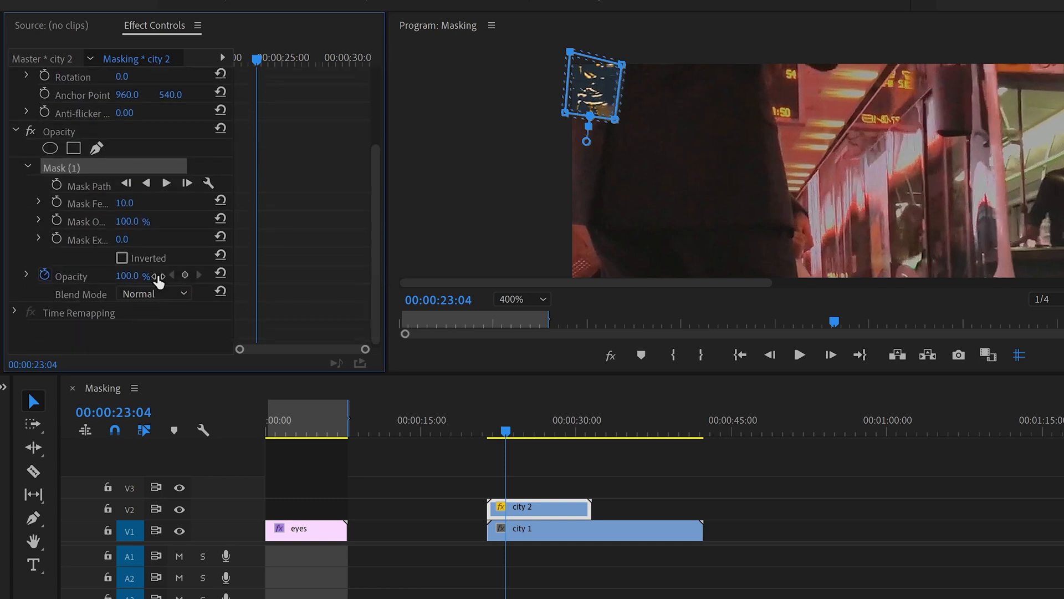
pyautogui.click(123, 260)
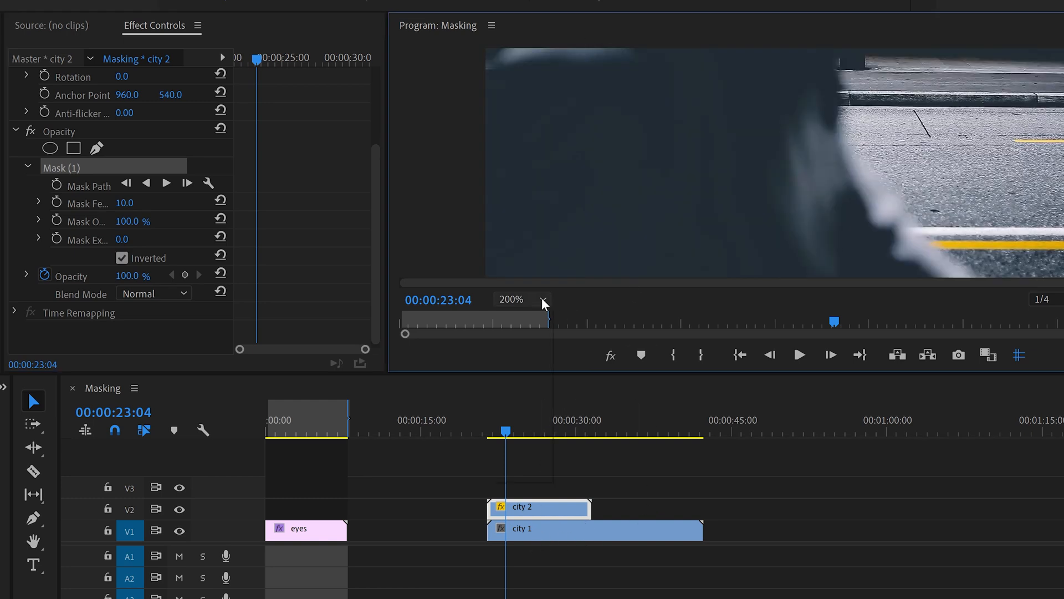
pyautogui.click(543, 299)
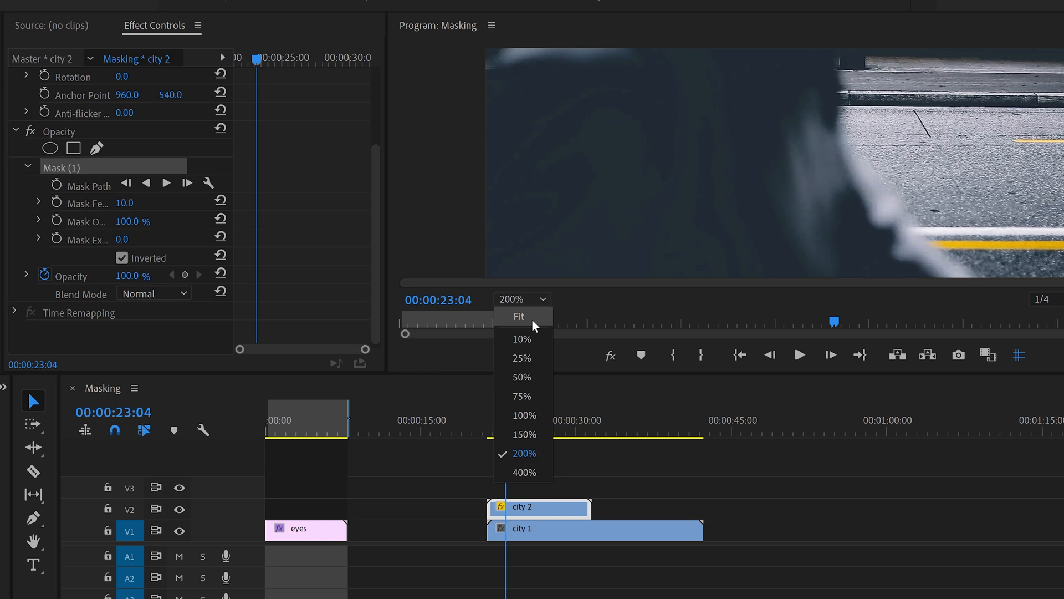
pyautogui.click(519, 316)
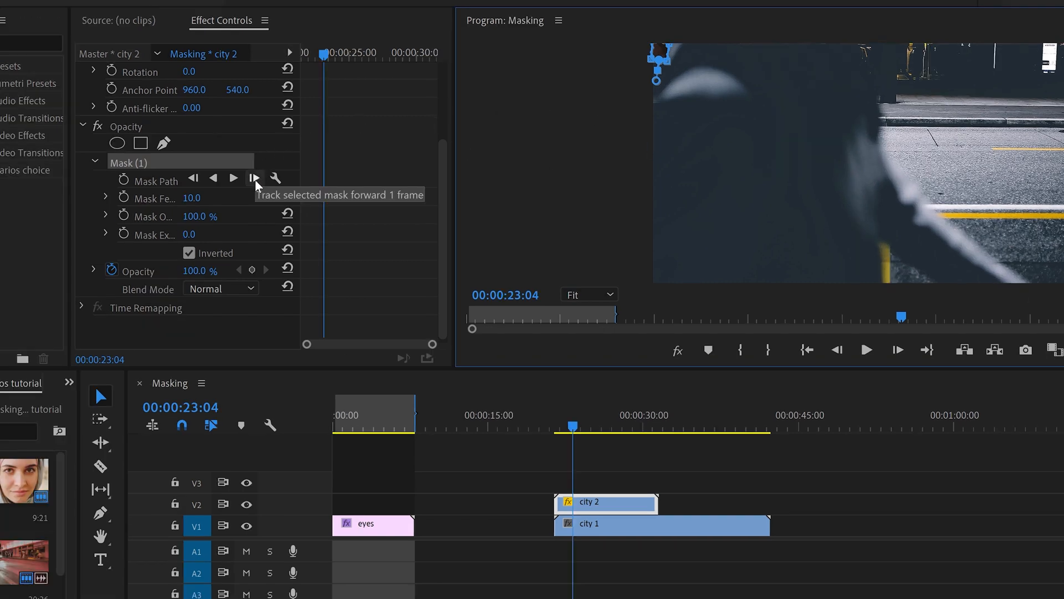
# Advance the mask frame by frame from 00:00:23:04 to 00:00:23:06, reshaping its path to follow the passer-by's trailing edge.
pyautogui.click(254, 179)
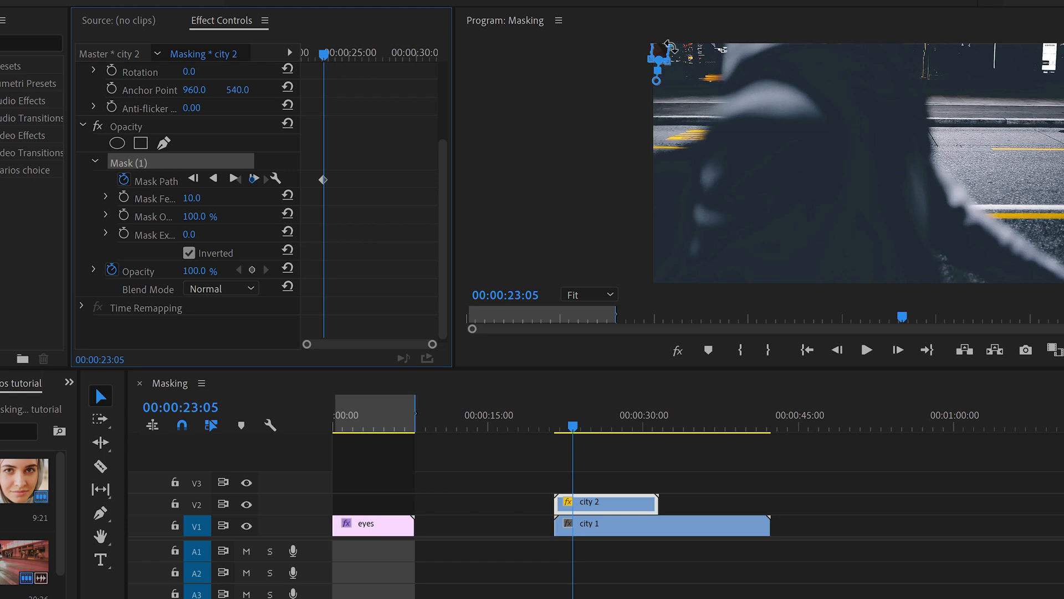
pyautogui.moveTo(668, 60); pyautogui.dragTo(709, 138)
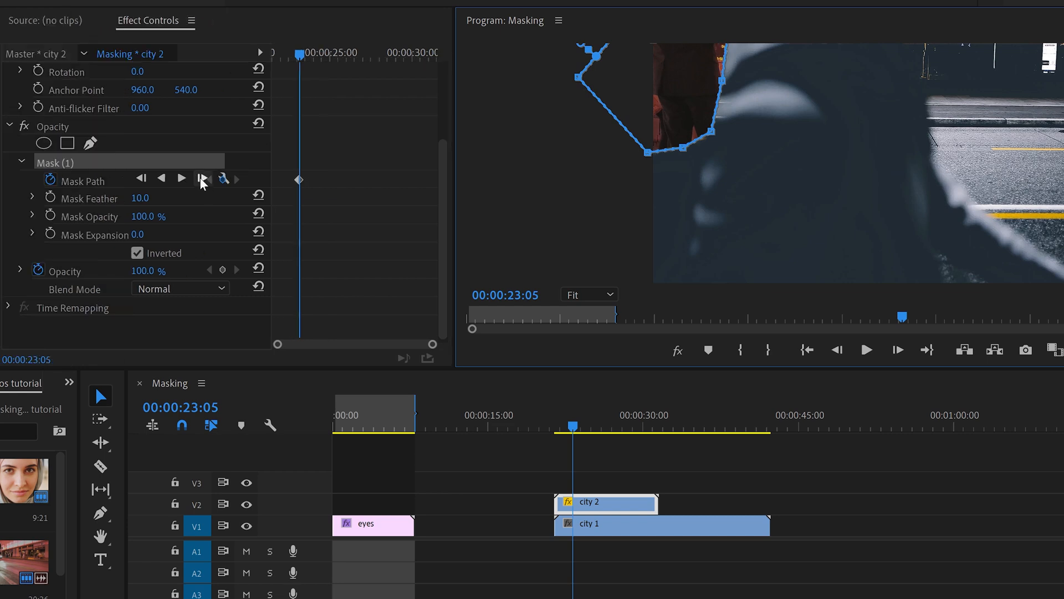
pyautogui.click(203, 179)
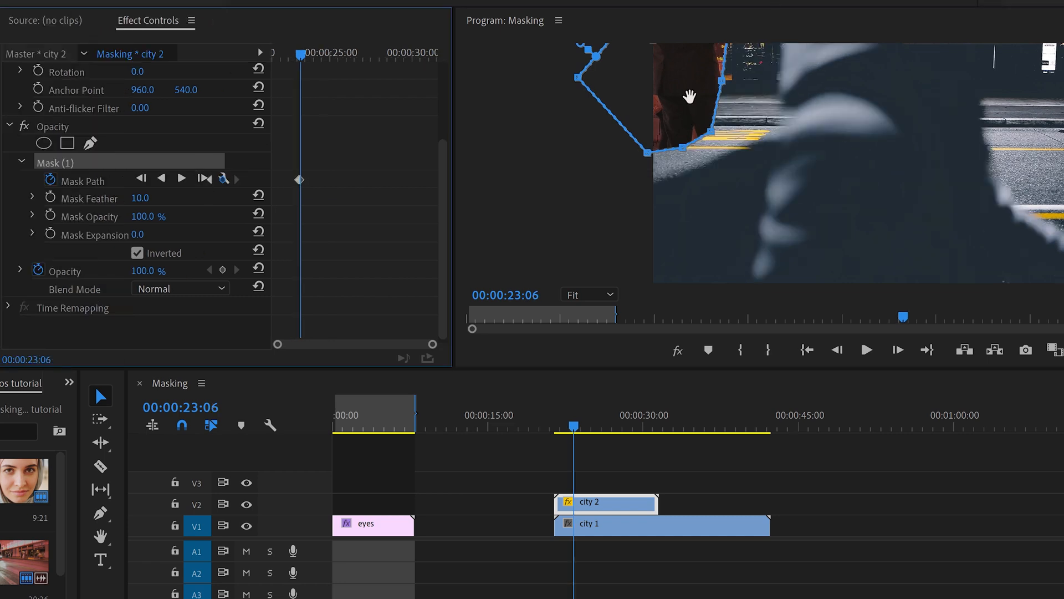
pyautogui.moveTo(686, 93); pyautogui.dragTo(748, 89)
pyautogui.moveTo(773, 127); pyautogui.dragTo(747, 151)
pyautogui.moveTo(708, 148); pyautogui.dragTo(630, 284)
# Keep advancing the mask to 00:00:23:09, extending its path over the area the passer-by uncovers on each frame.
pyautogui.click(203, 179)
pyautogui.moveTo(786, 118); pyautogui.dragTo(844, 149)
pyautogui.moveTo(748, 153); pyautogui.dragTo(805, 149)
pyautogui.click(691, 208)
pyautogui.moveTo(782, 76); pyautogui.dragTo(850, 121)
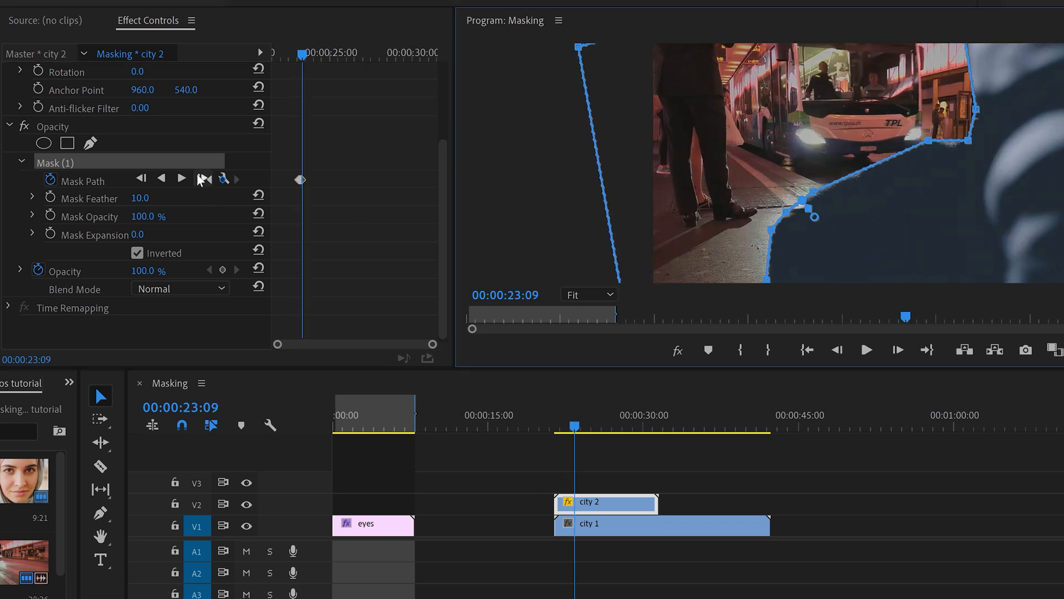
# Expand the mask path frame by frame up to 00:00:23:15 until it covers the whole frame.
pyautogui.click(205, 179)
pyautogui.moveTo(770, 126); pyautogui.dragTo(821, 119)
pyautogui.moveTo(817, 274); pyautogui.dragTo(826, 286)
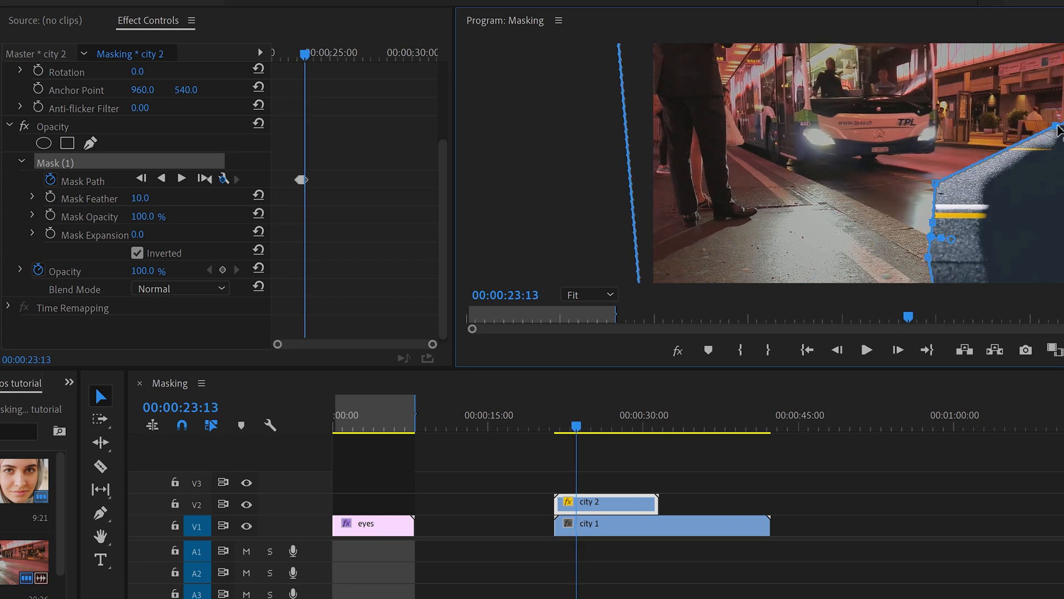
pyautogui.moveTo(1053, 151); pyautogui.dragTo(1045, 143)
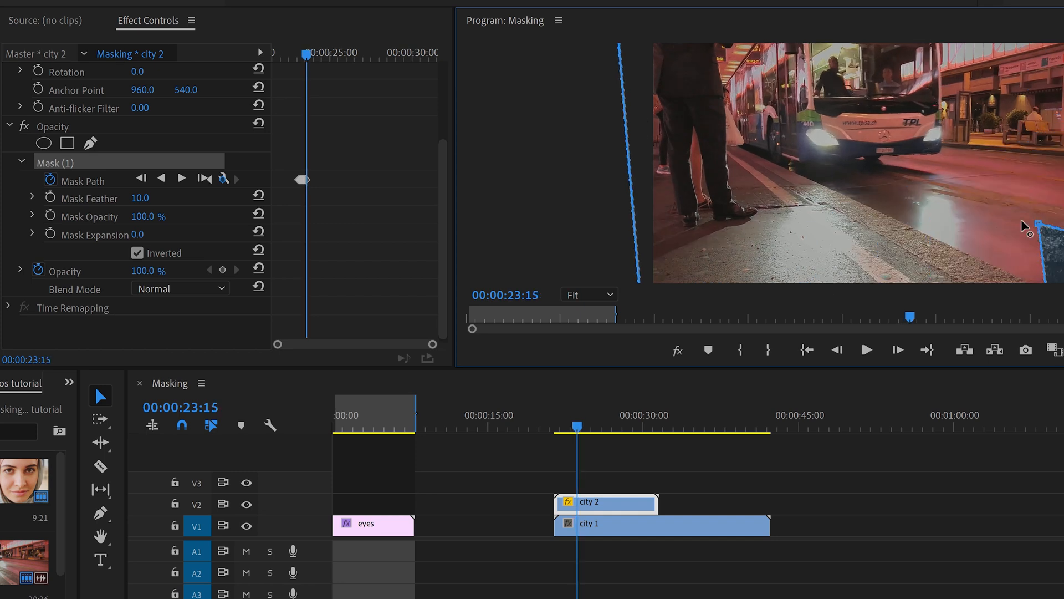
pyautogui.moveTo(1039, 224); pyautogui.dragTo(1063, 229)
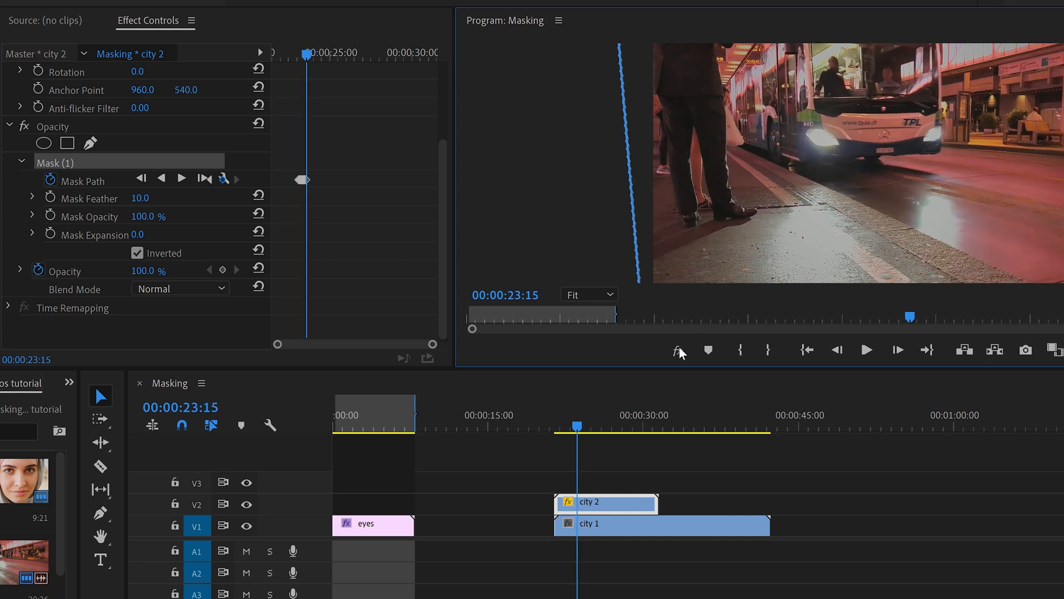
# Cut city 2 at 00:00:23:15 and delete the part after the cut.
pyautogui.press('c')
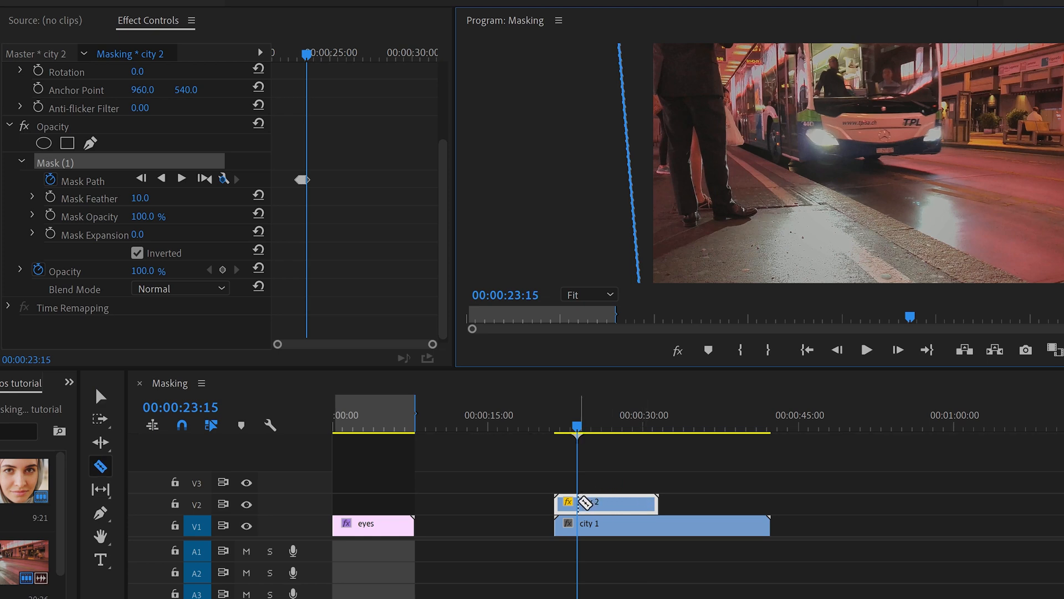
pyautogui.click(579, 502)
pyautogui.press('v')
pyautogui.click(622, 500)
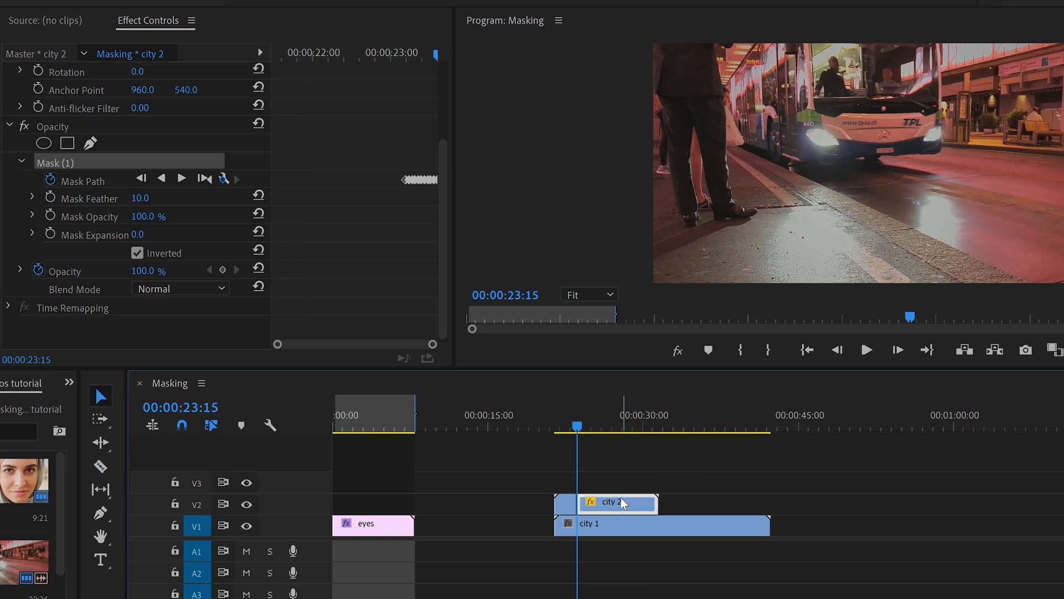
pyautogui.press('Delete')
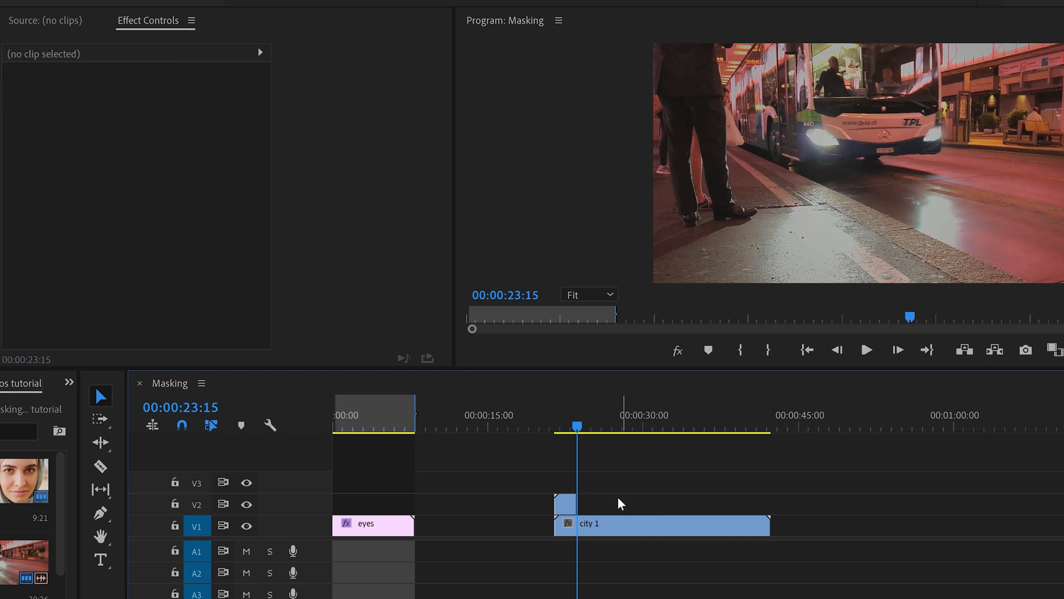
# Return the playhead to 00:00:21:14 and set the feather of city 2's Mask (1) to 30.
pyautogui.click(557, 427)
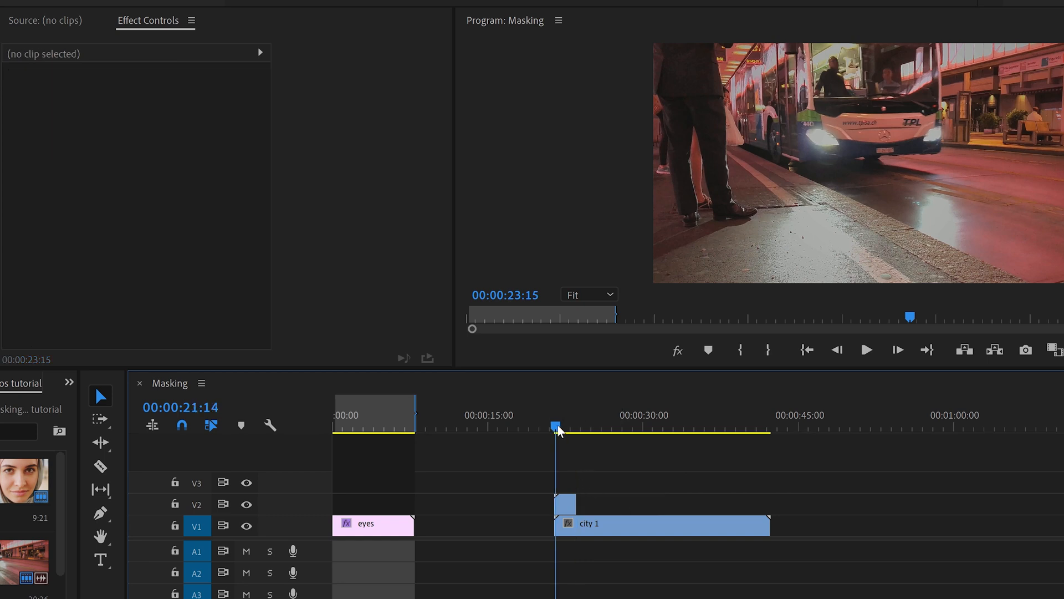
pyautogui.click(562, 428)
pyautogui.click(556, 432)
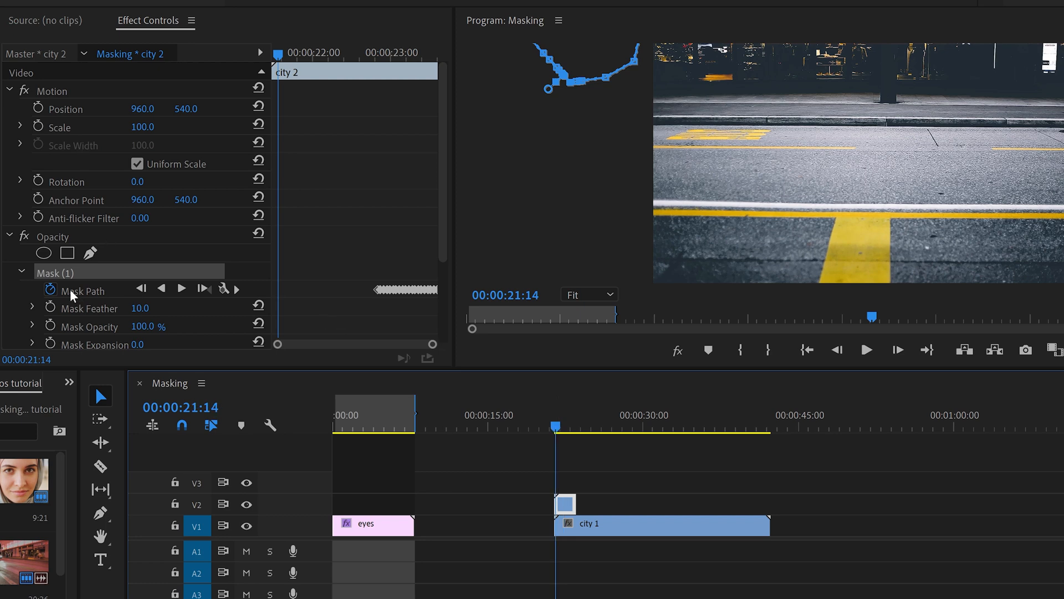
pyautogui.moveTo(442, 189); pyautogui.dragTo(441, 231)
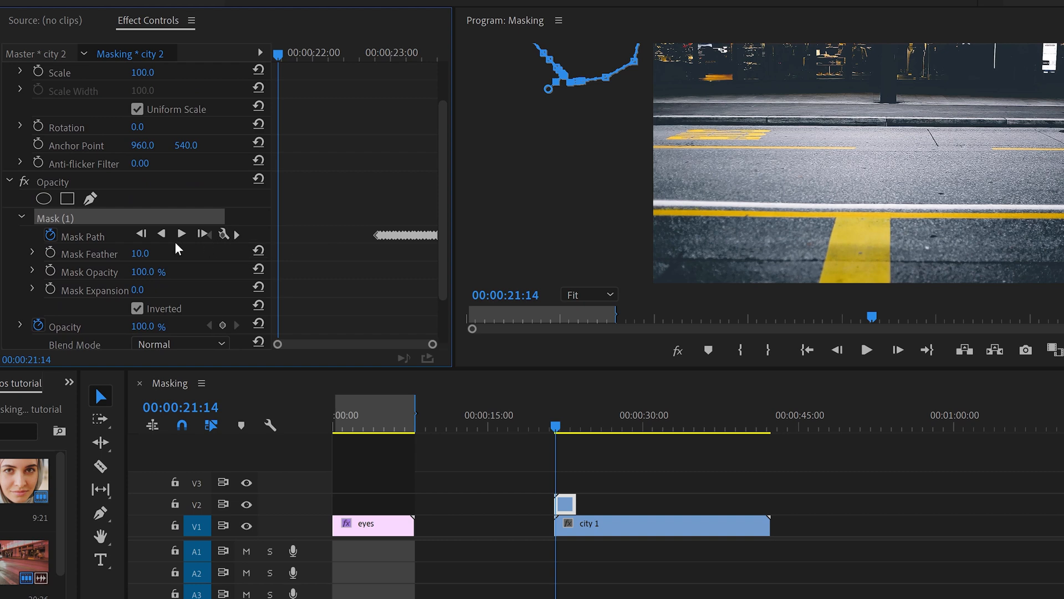
pyautogui.click(140, 253)
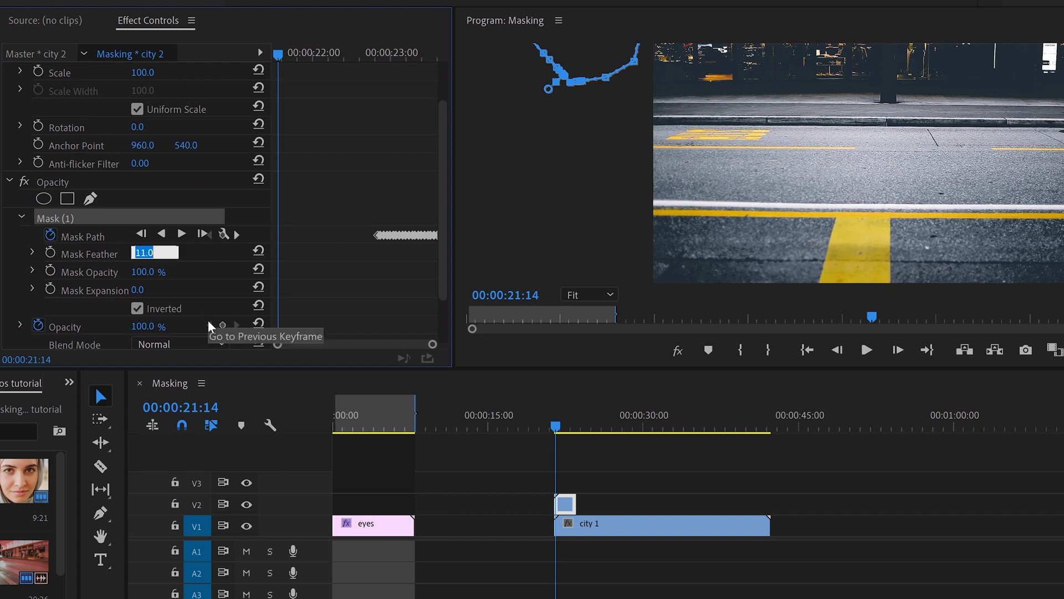
pyautogui.press('Up')
pyautogui.press('Up')
pyautogui.press('Up')
pyautogui.press('Up')
pyautogui.press('Up')
pyautogui.press('Up')
pyautogui.press('Up')
pyautogui.press('Up')
pyautogui.press('Up')
pyautogui.press('Up')
pyautogui.press('Up')
pyautogui.press('Up')
pyautogui.press('Up')
pyautogui.press('Up')
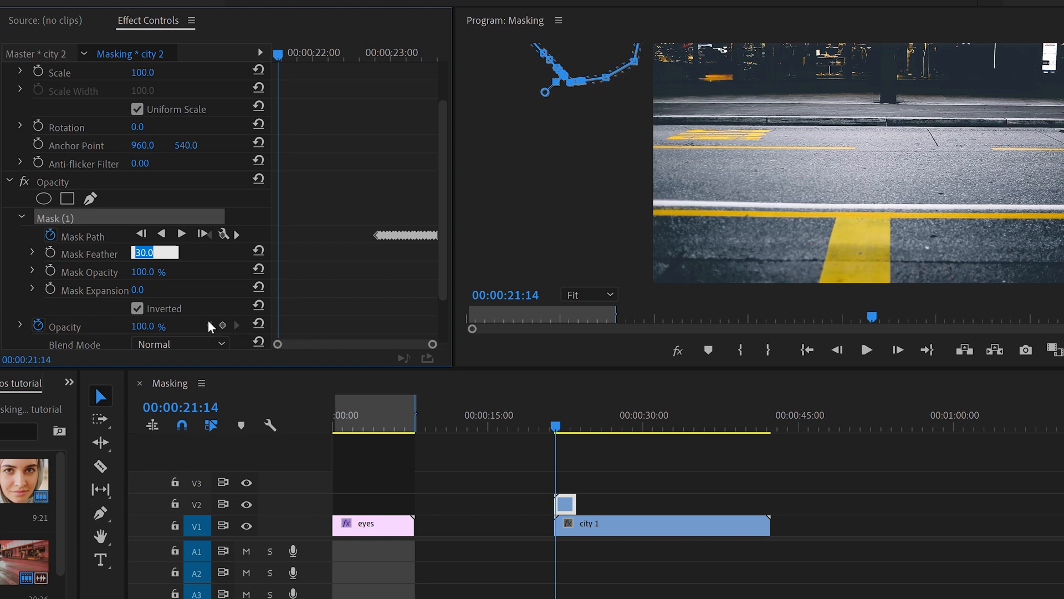
pyautogui.click(8, 241)
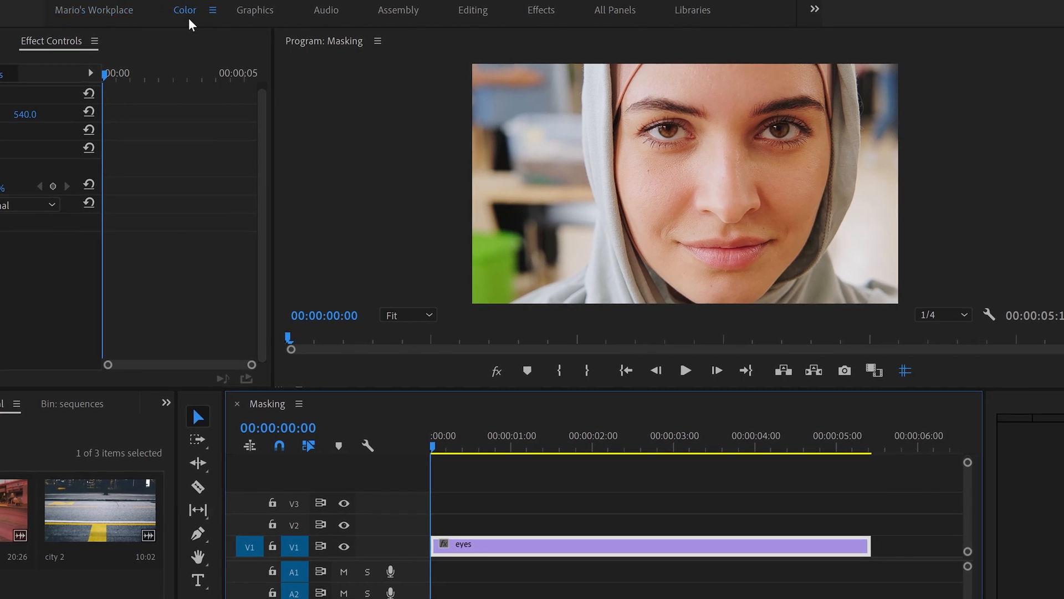
# Darken the eyes clip with Lumetri Color's Basic Correction, lowering the exposure past -2.0.
pyautogui.click(189, 10)
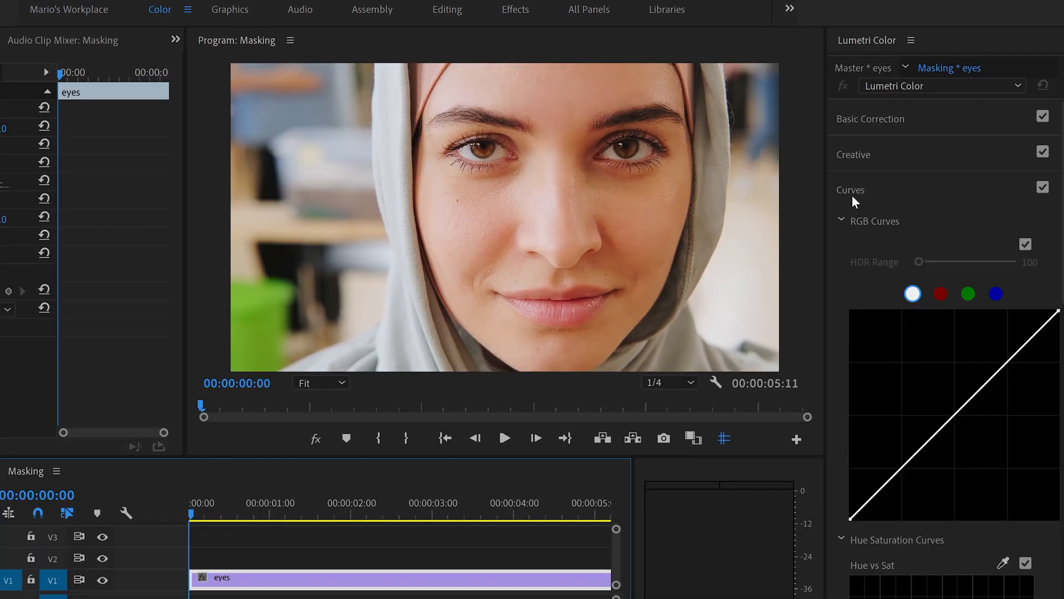
pyautogui.click(892, 119)
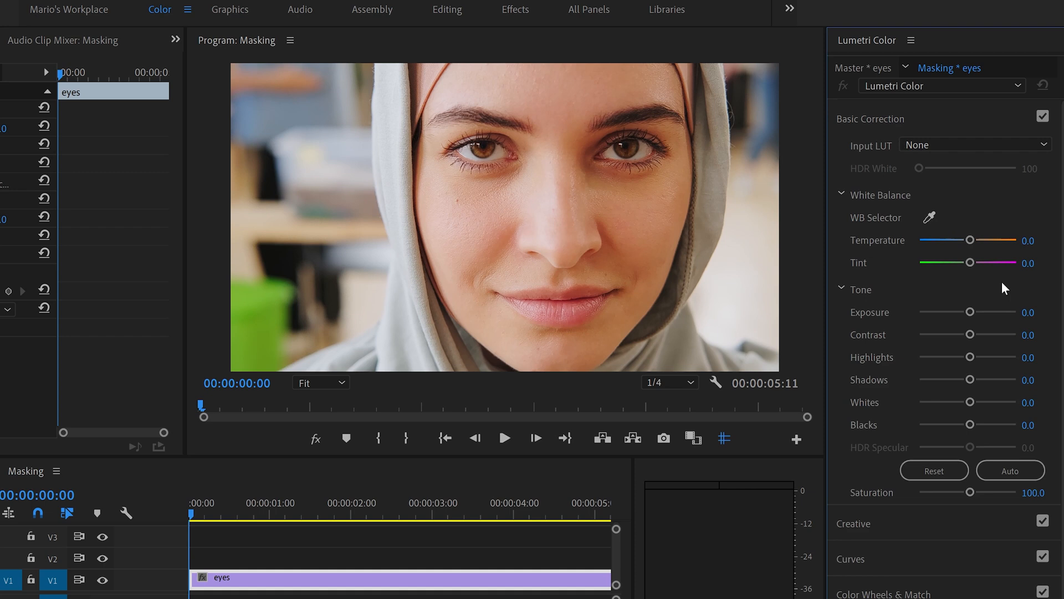
pyautogui.click(1029, 312)
pyautogui.write('-1')
pyautogui.press('Return')
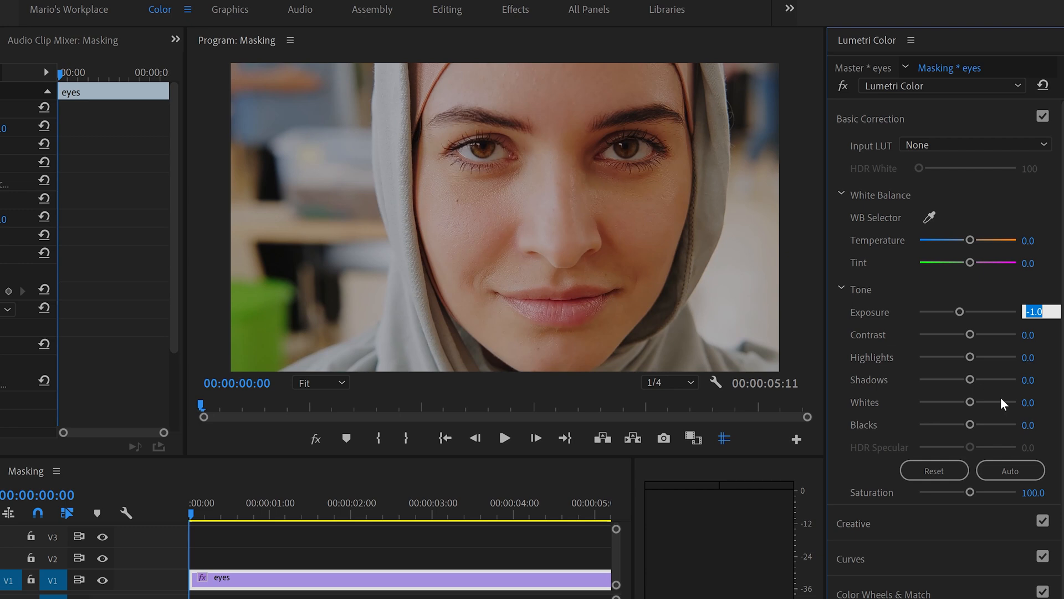
pyautogui.write('-2')
pyautogui.press('Return')
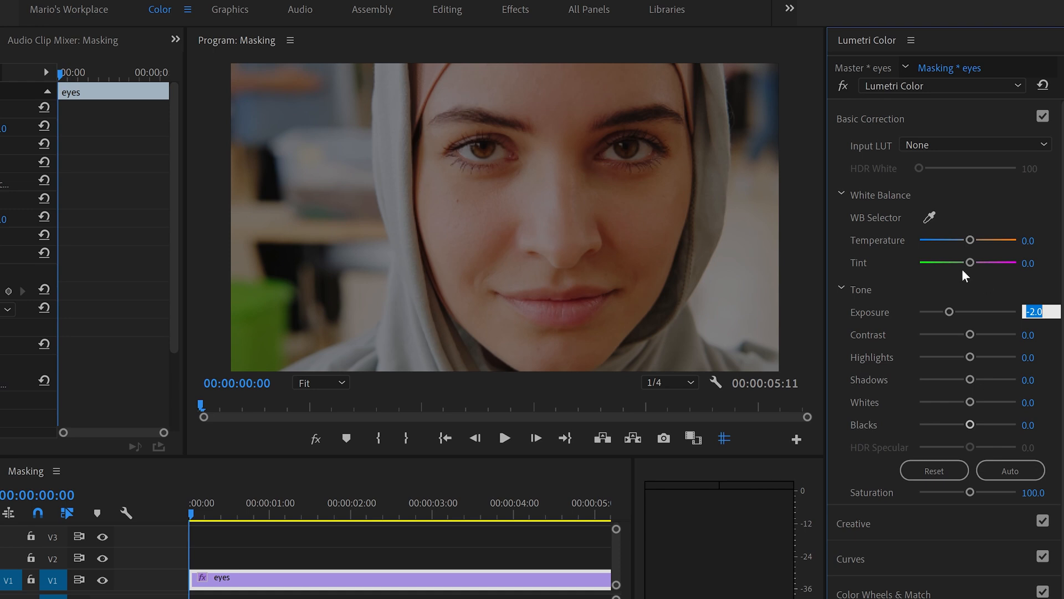
pyautogui.press('Down')
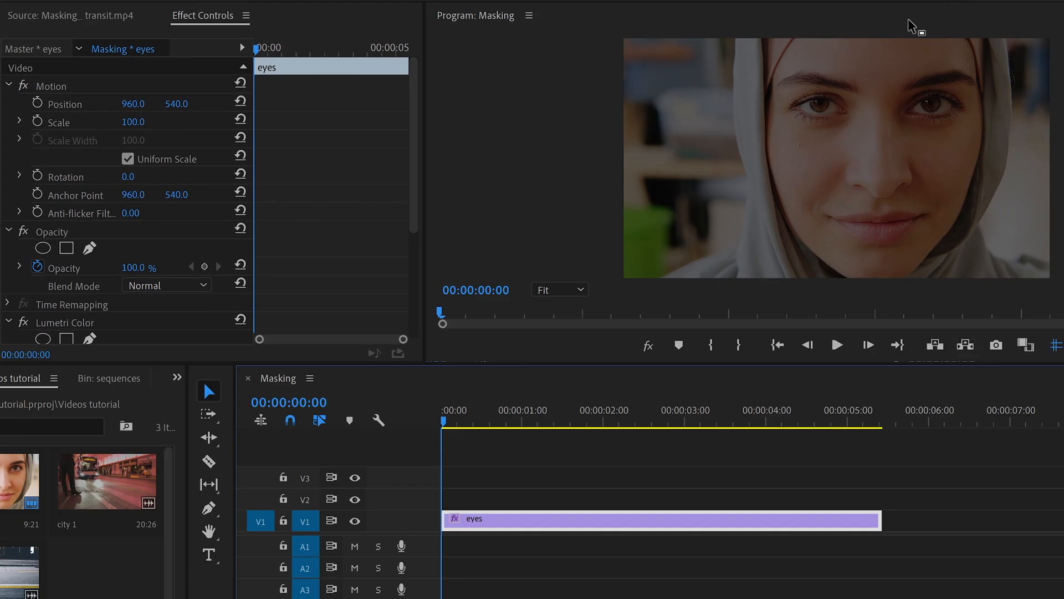
# Add an ellipse mask to the eyes clip's Lumetri Color effect and invert it.
pyautogui.moveTo(415, 136); pyautogui.dragTo(404, 232)
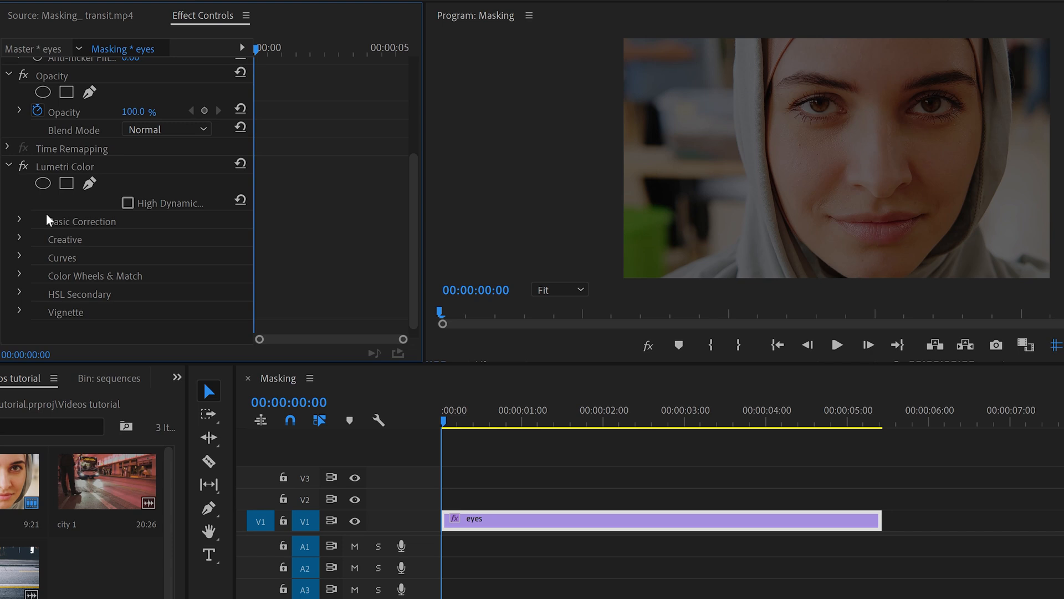
pyautogui.click(50, 184)
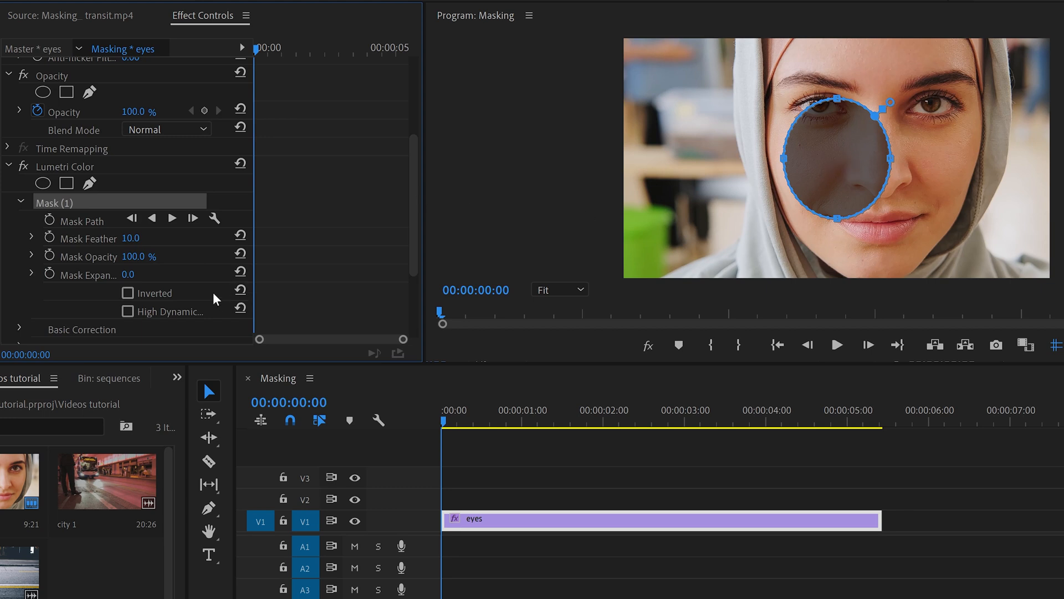
pyautogui.click(128, 293)
# Stretch and position the inverted ellipse mask so its outline follows the woman's whole face.
pyautogui.moveTo(830, 154); pyautogui.dragTo(766, 162)
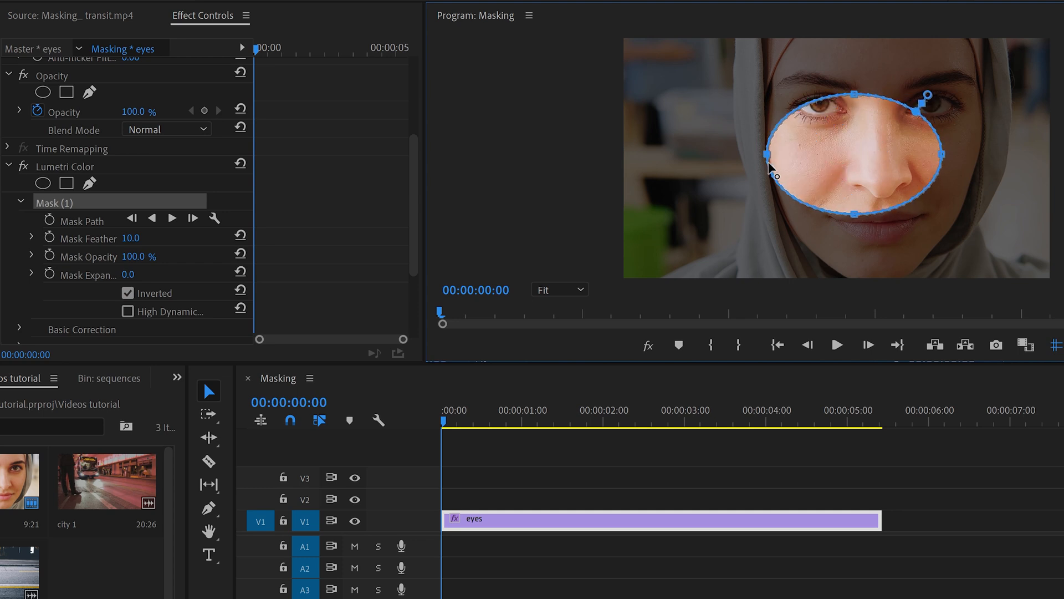
pyautogui.moveTo(946, 161); pyautogui.dragTo(974, 159)
pyautogui.moveTo(870, 95); pyautogui.dragTo(880, 0)
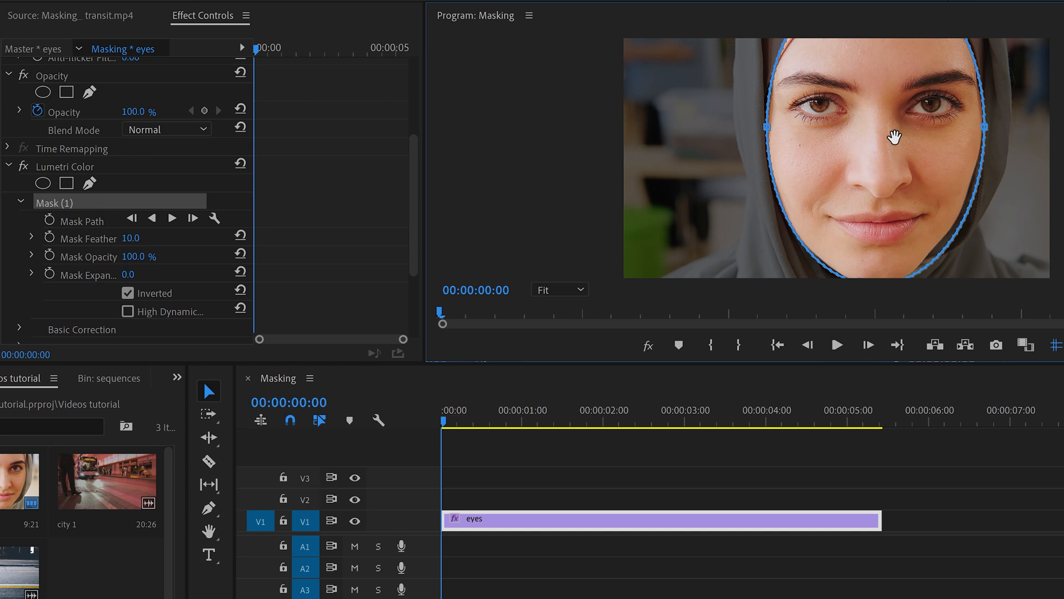
pyautogui.moveTo(892, 135); pyautogui.dragTo(894, 139)
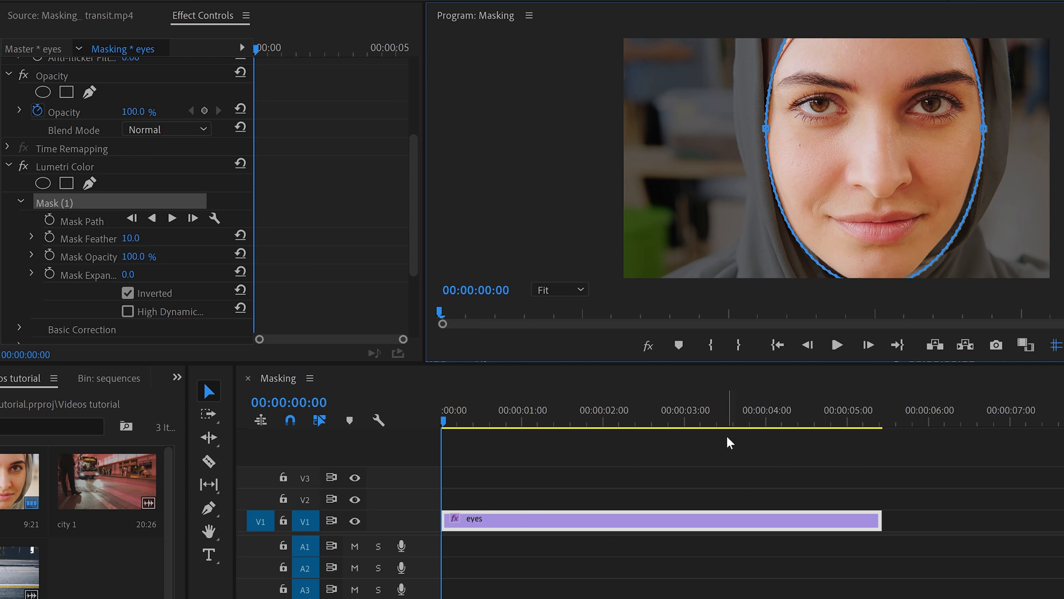
# Track Lumetri Color's Mask (1) forward through the eyes clip, keeping the Position, Scale & Rotation tracking method.
pyautogui.click(215, 218)
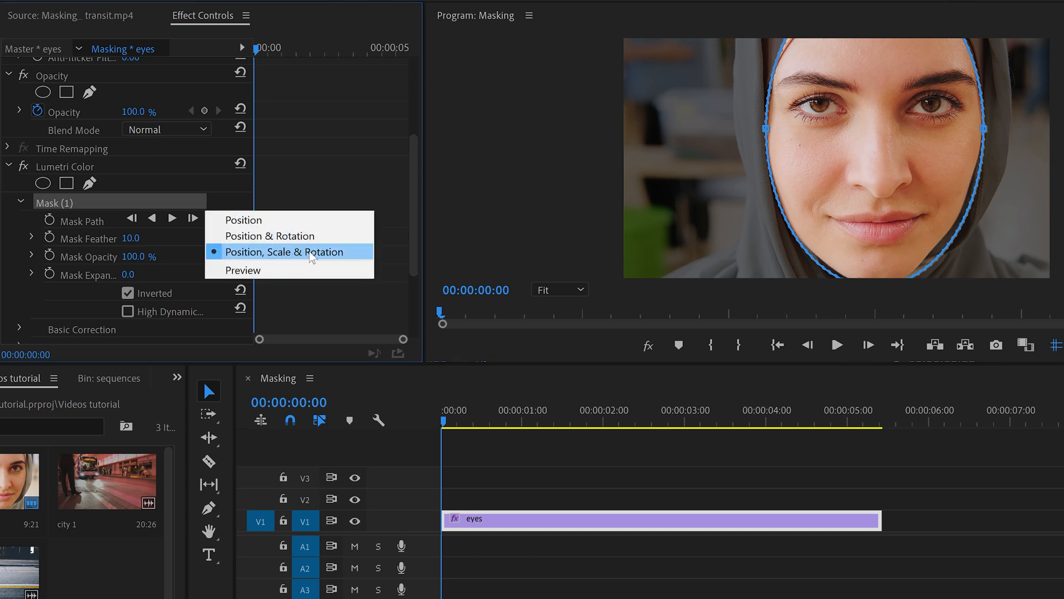
pyautogui.click(233, 190)
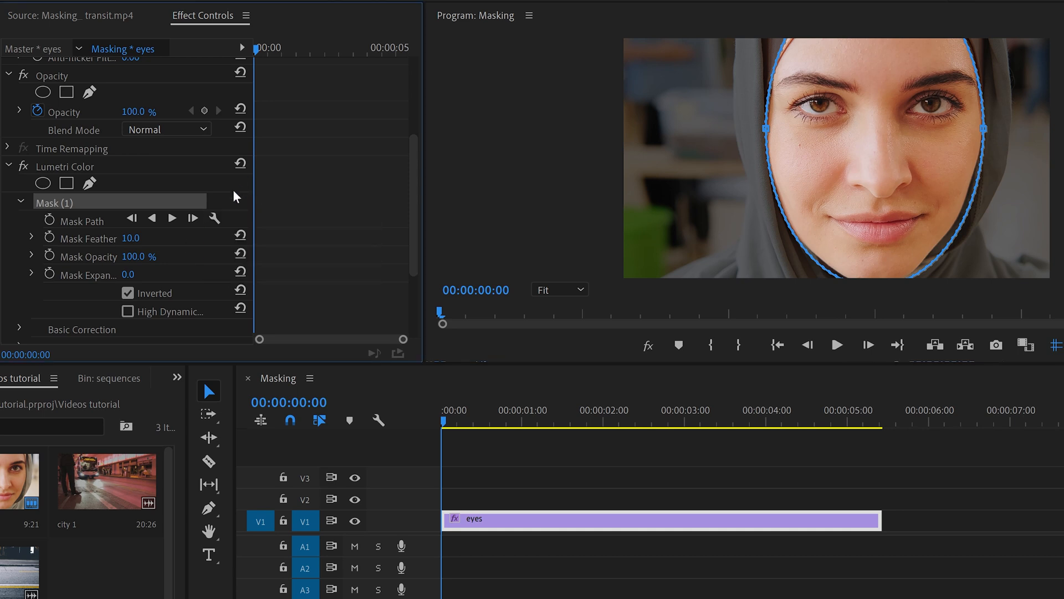
pyautogui.click(173, 218)
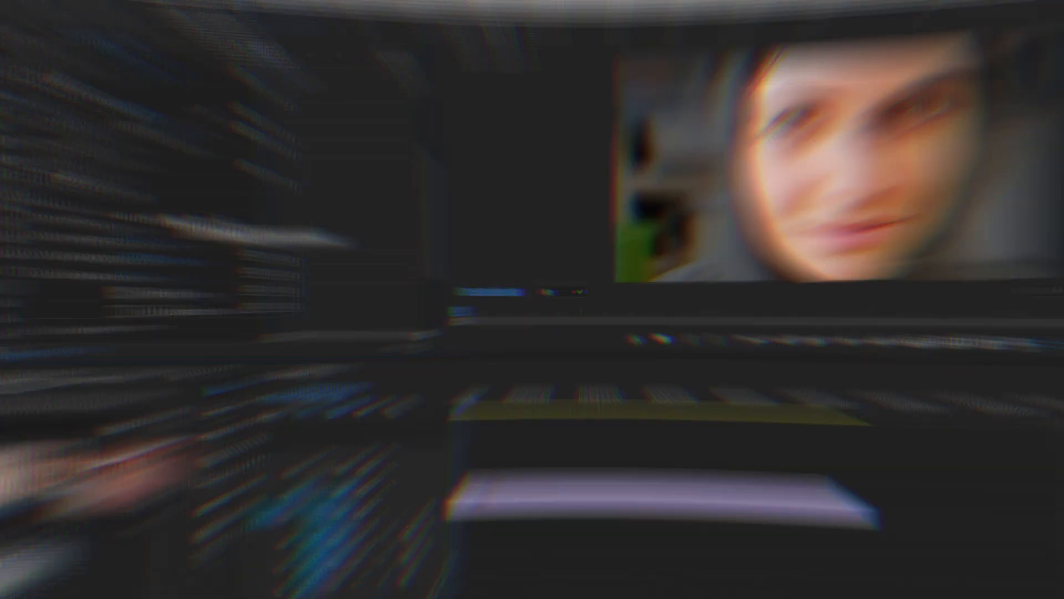
# Set the feather of Lumetri Color's Mask (1) to 50.
pyautogui.click(131, 238)
pyautogui.write('50')
pyautogui.press('Return')
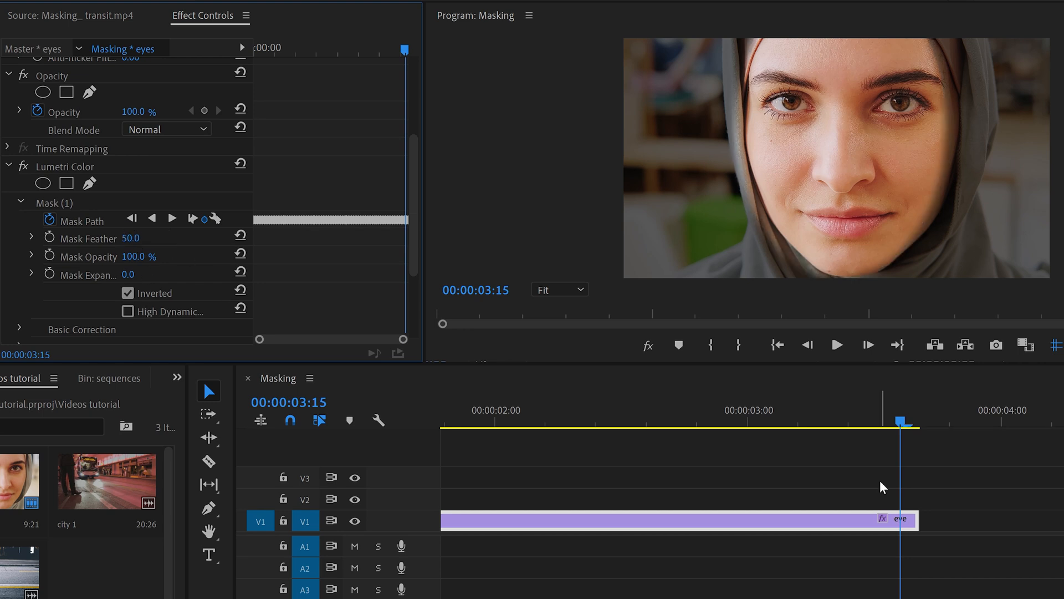